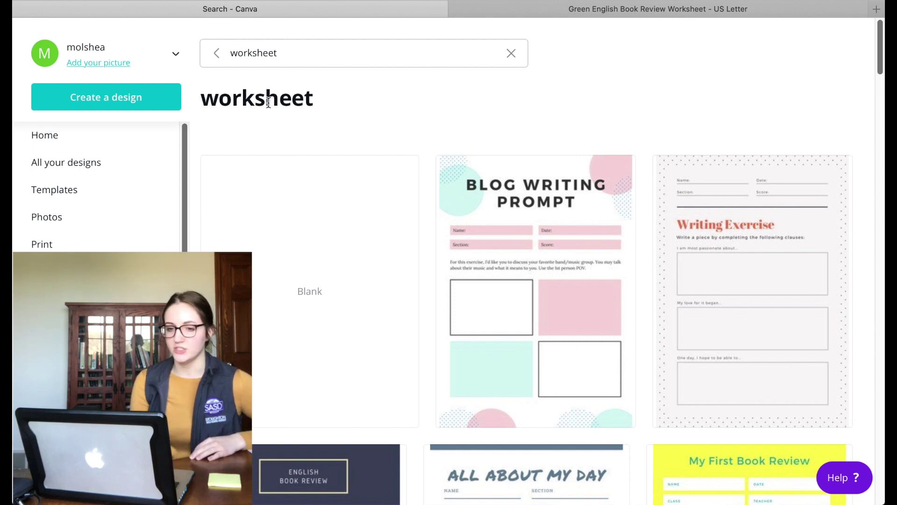
# Step: Open the 'Blue & Orange Simple Preschool Book Review Worksheet' template from the worksheet results
pyautogui.scroll(-1, 295, 116)
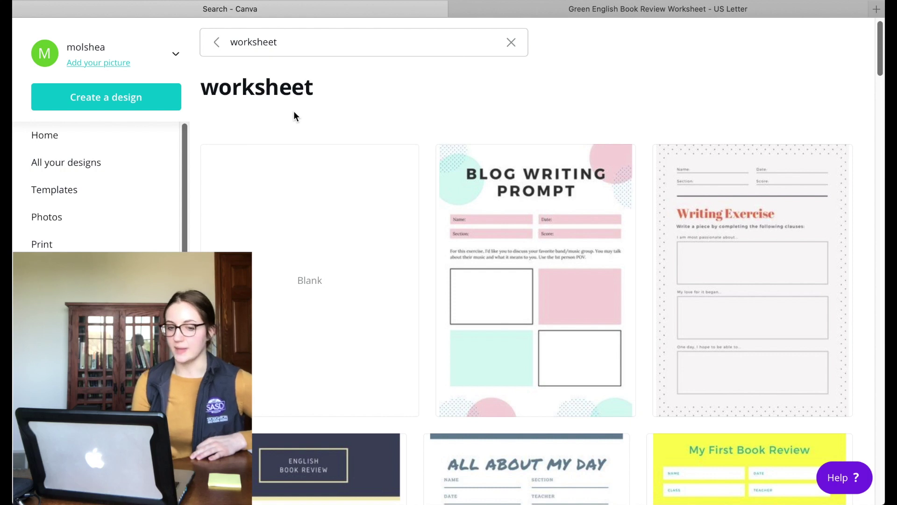
pyautogui.scroll(1, 294, 114)
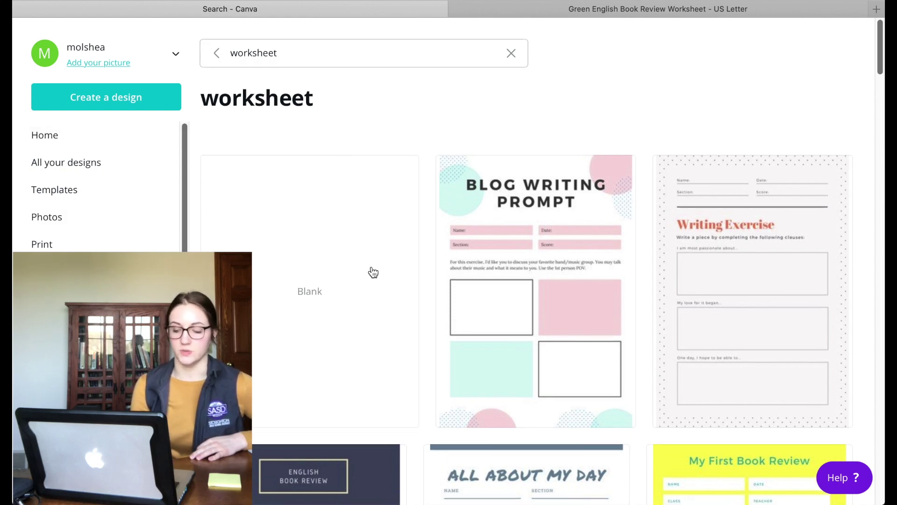
pyautogui.scroll(-8, 372, 266)
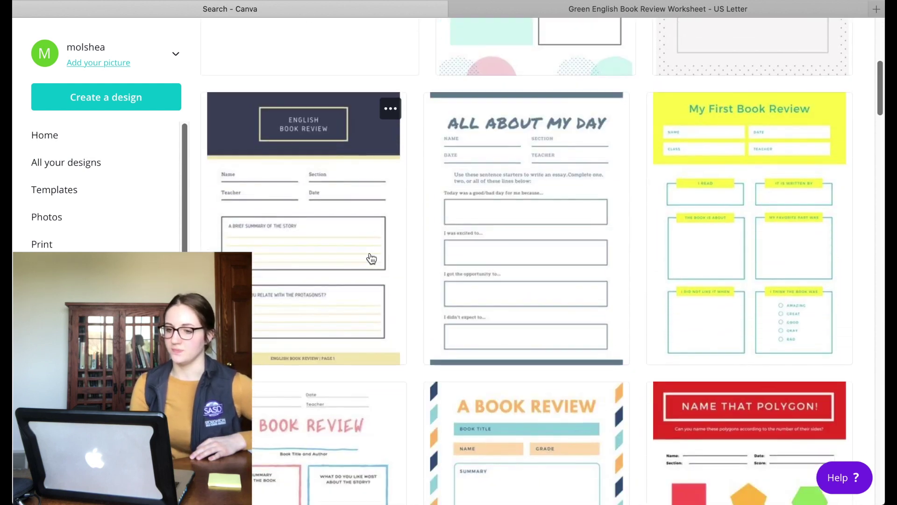
pyautogui.scroll(-5, 371, 259)
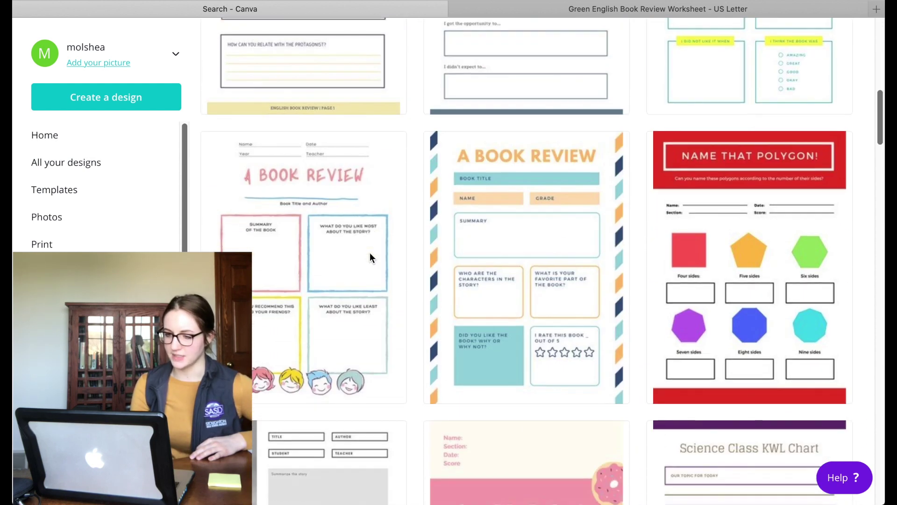
pyautogui.scroll(-5, 370, 254)
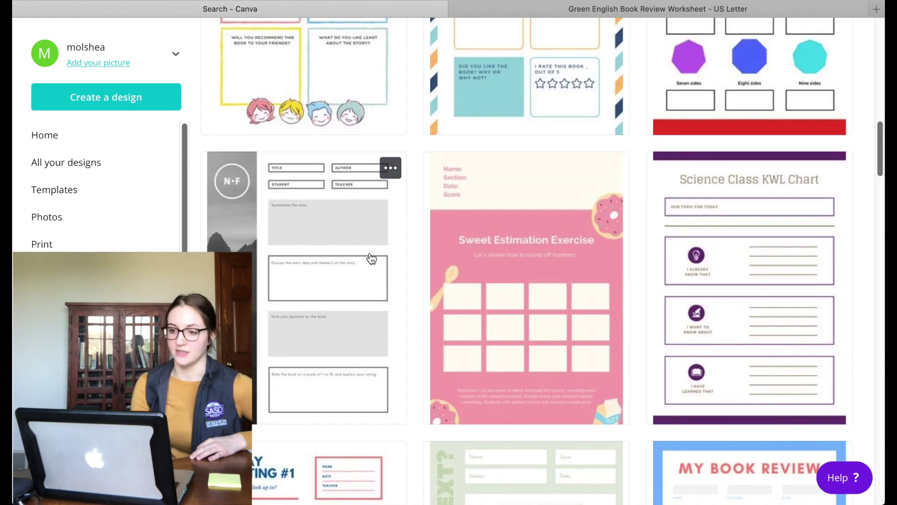
pyautogui.scroll(-5, 481, 373)
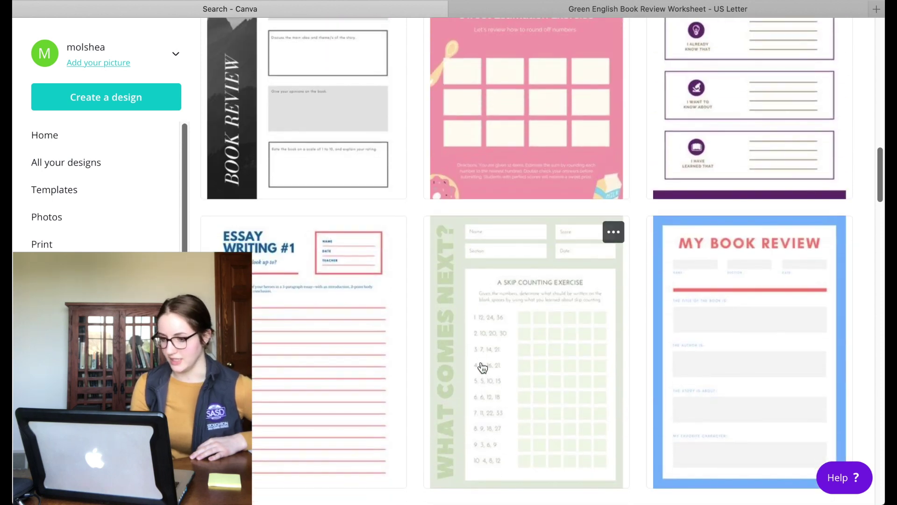
pyautogui.scroll(-4, 483, 368)
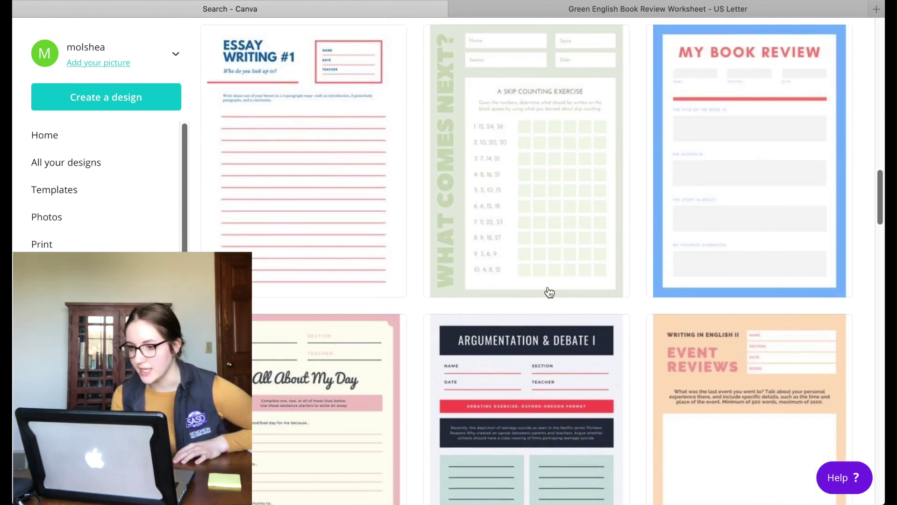
pyautogui.click(732, 161)
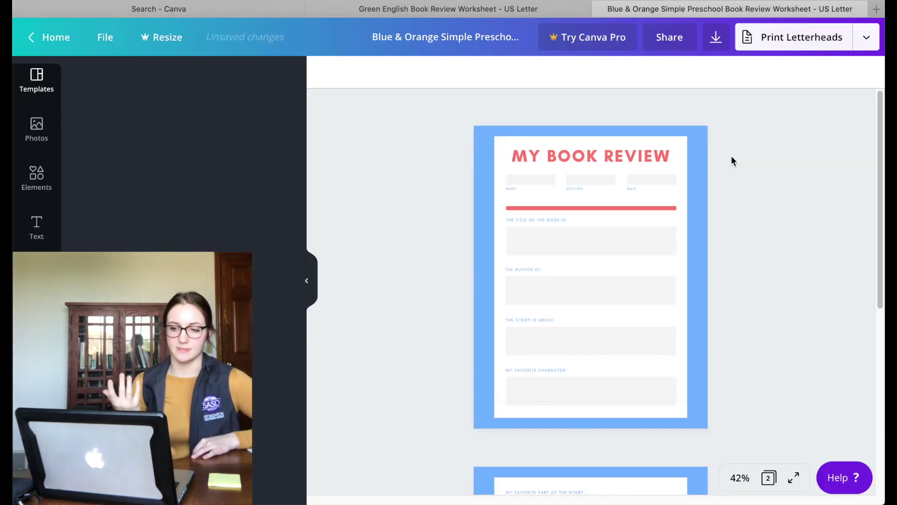
# Step: At 100% zoom, replace the MY BOOK REVIEW heading with 'ENGLISH STUDY GUIDE'
pyautogui.click(738, 478)
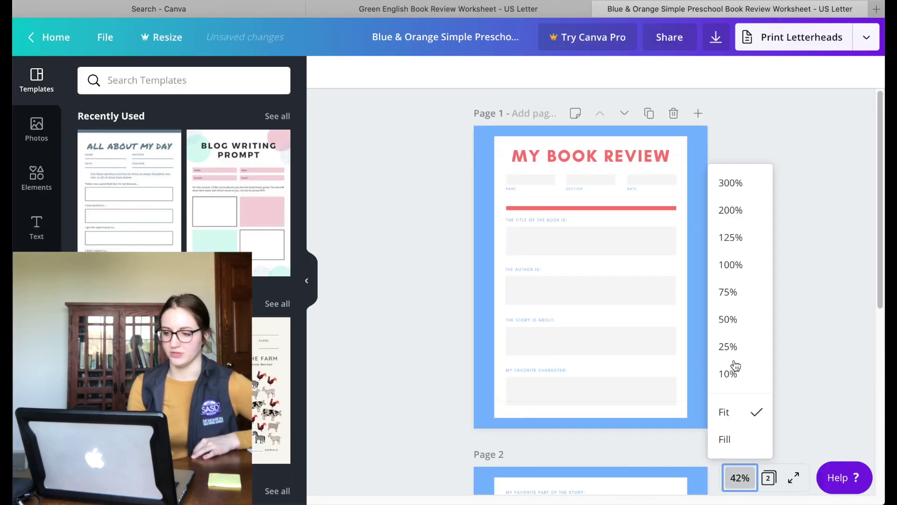
pyautogui.click(731, 271)
pyautogui.scroll(5, 750, 201)
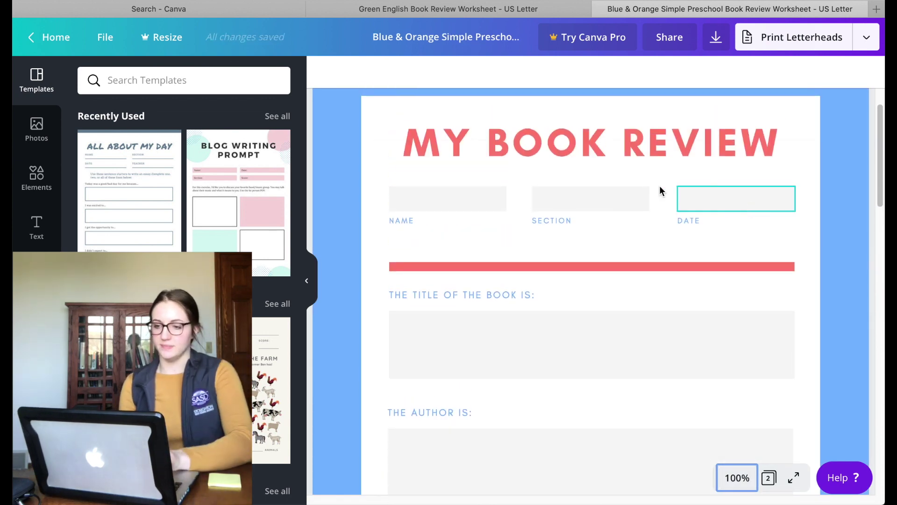
pyautogui.click(636, 159)
pyautogui.moveTo(427, 140); pyautogui.dragTo(771, 143)
pyautogui.press('BackSpace')
pyautogui.write('ENGLISH STUDY GUIDE')
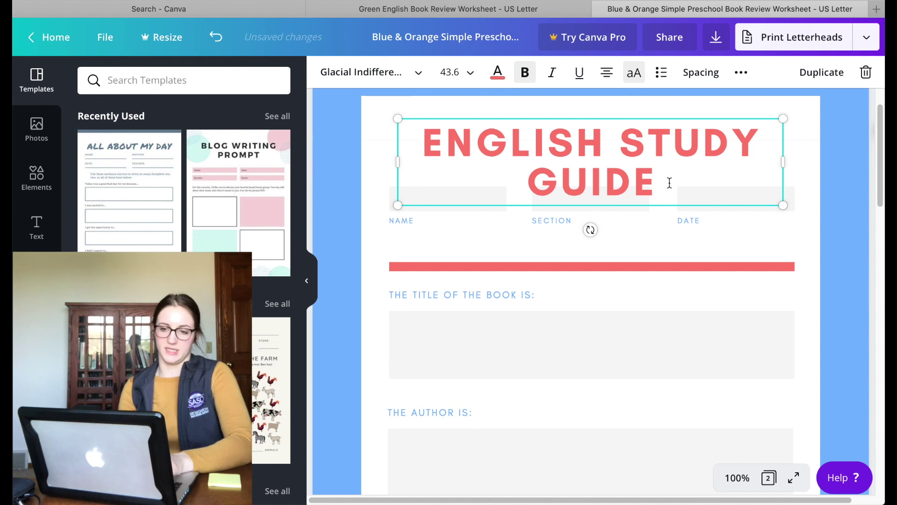
# Step: Shrink the heading font size to 28, then 34, so it fits on one line
pyautogui.moveTo(669, 183); pyautogui.dragTo(434, 135)
pyautogui.click(470, 78)
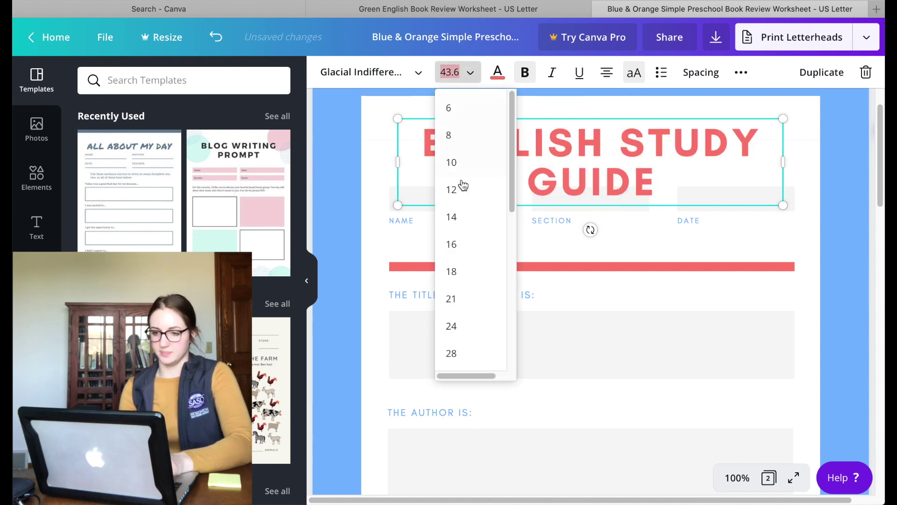
pyautogui.scroll(-4, 460, 326)
pyautogui.scroll(1, 473, 213)
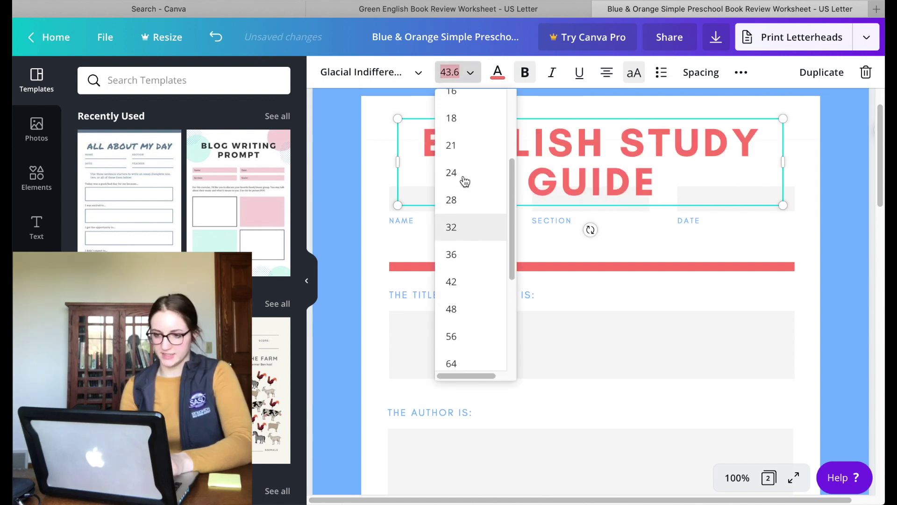
pyautogui.click(461, 195)
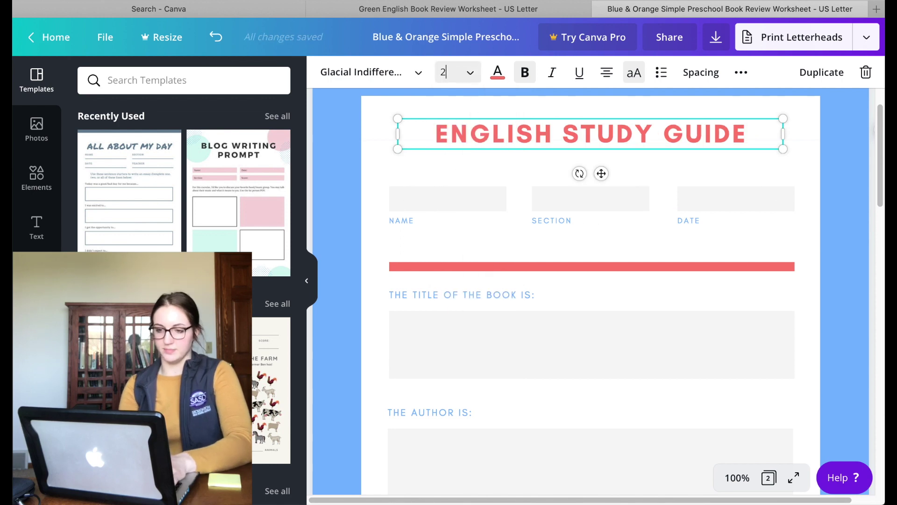
pyautogui.press('Return')
pyautogui.click(394, 327)
pyautogui.scroll(-1, 396, 311)
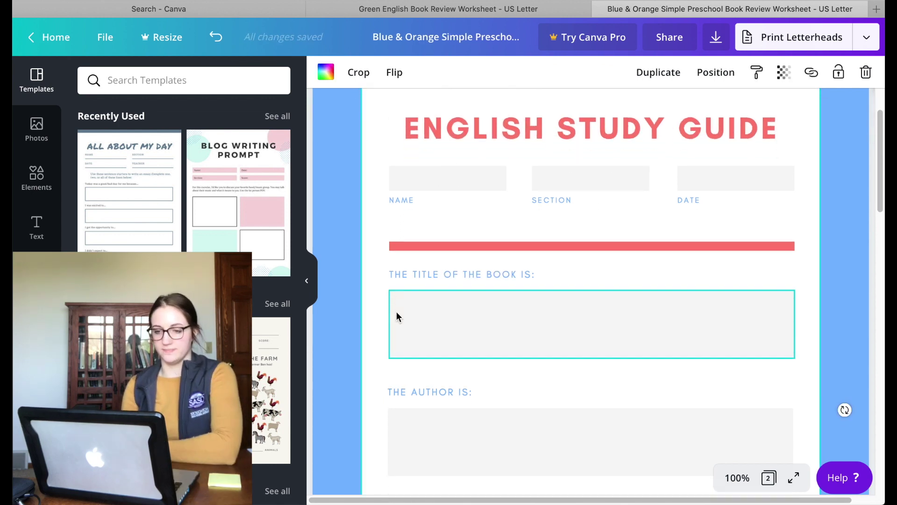
# Step: Replace the 'THE TITLE OF THE BOOK IS:' prompt with 'LIST THE PLOT POINTS'
pyautogui.click(408, 269)
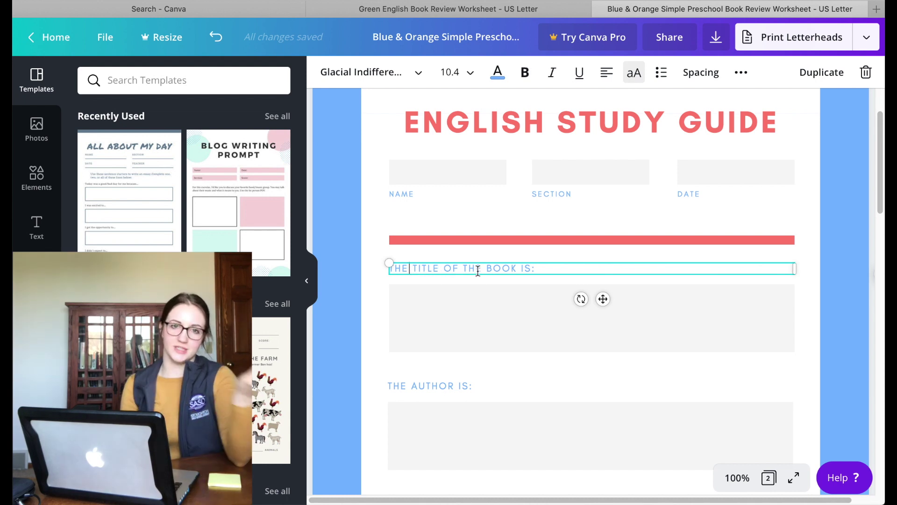
pyautogui.moveTo(537, 270); pyautogui.dragTo(392, 268)
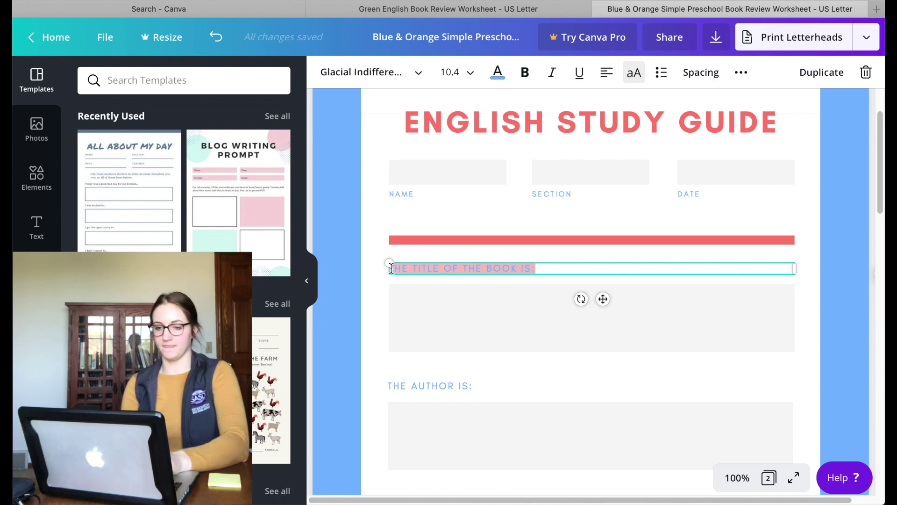
pyautogui.press('BackSpace')
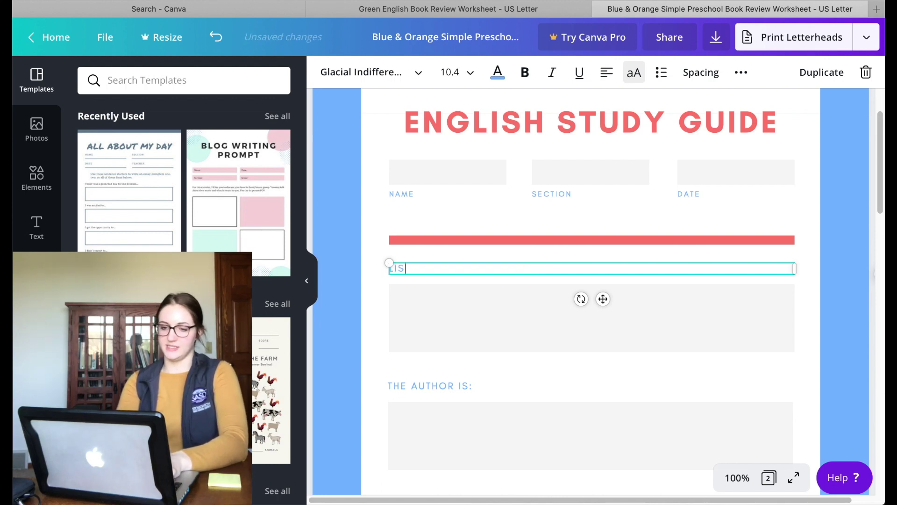
pyautogui.write('LIST THE ')
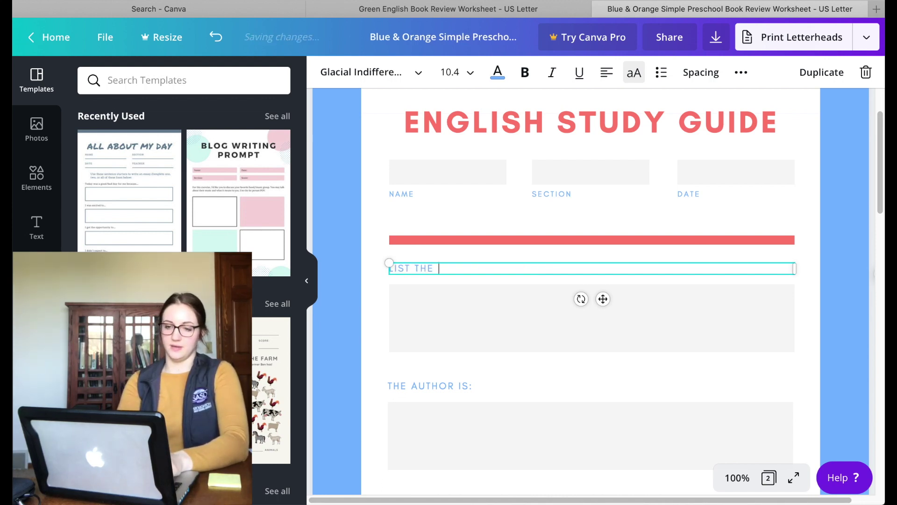
pyautogui.write('PLOT POINTS')
pyautogui.scroll(-2, 481, 362)
# Step: Rewrite the next prompts as 'WRITE ABOUT ONE THEME IN DETAIL' and the protagonist/antagonist similarities question
pyautogui.moveTo(473, 329); pyautogui.dragTo(391, 328)
pyautogui.write('WRIT')
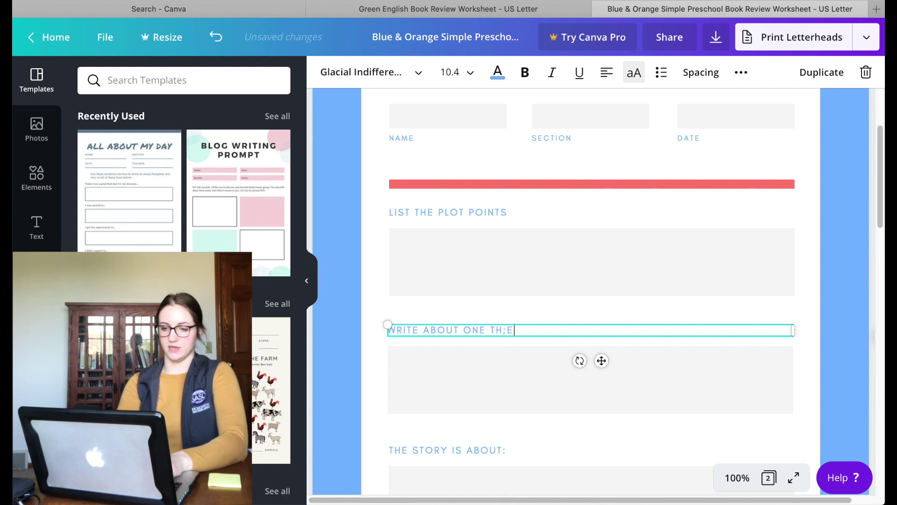
pyautogui.write('DETAIL')
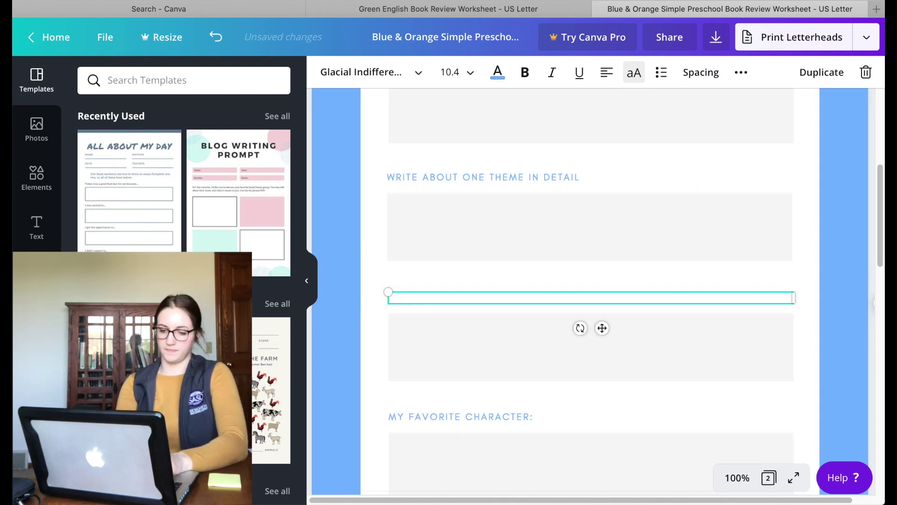
pyautogui.press('BackSpace')
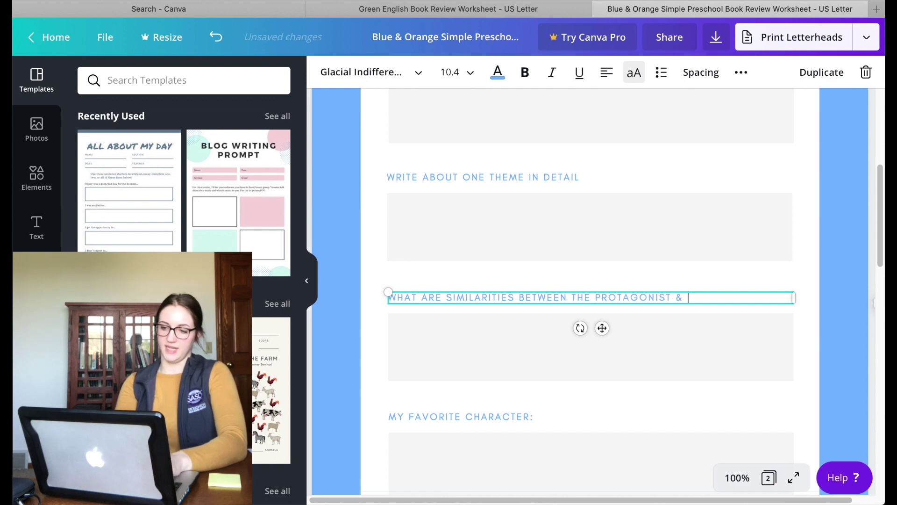
pyautogui.write('AGONIST?')
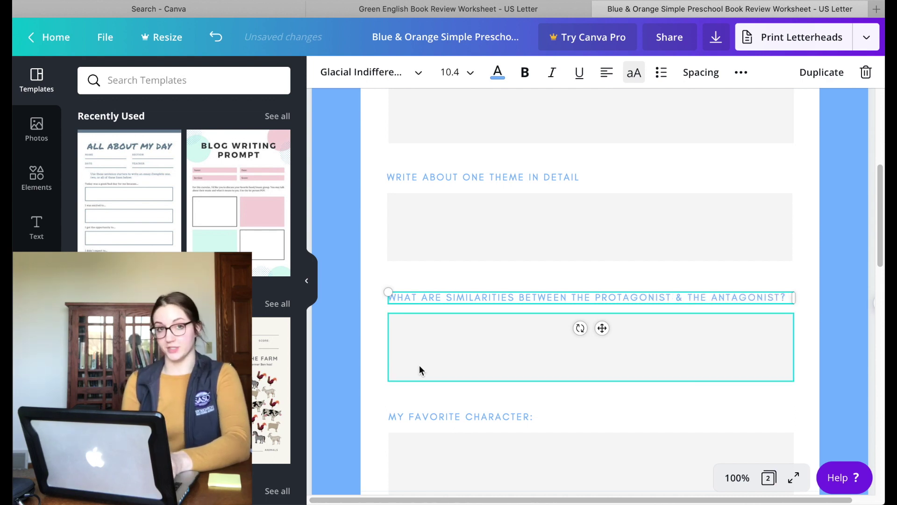
pyautogui.scroll(-3, 416, 365)
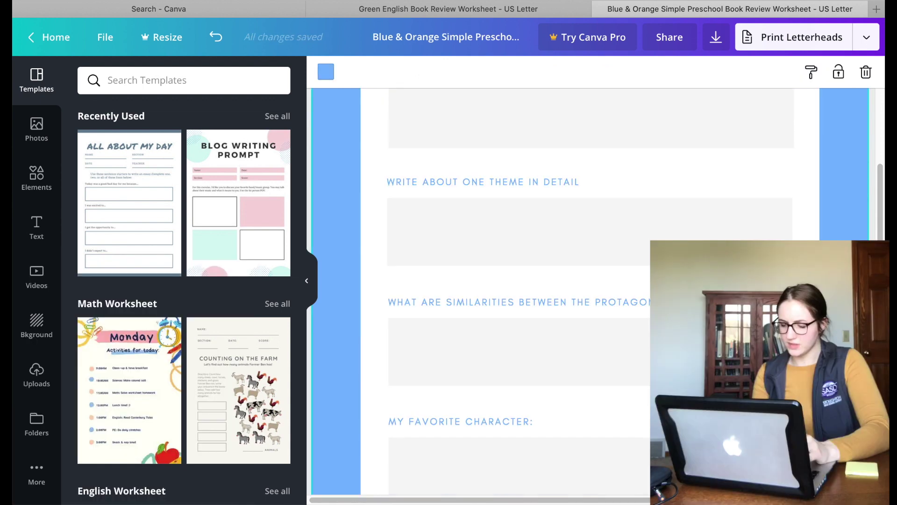
pyautogui.hotkey('ctrl', '-')
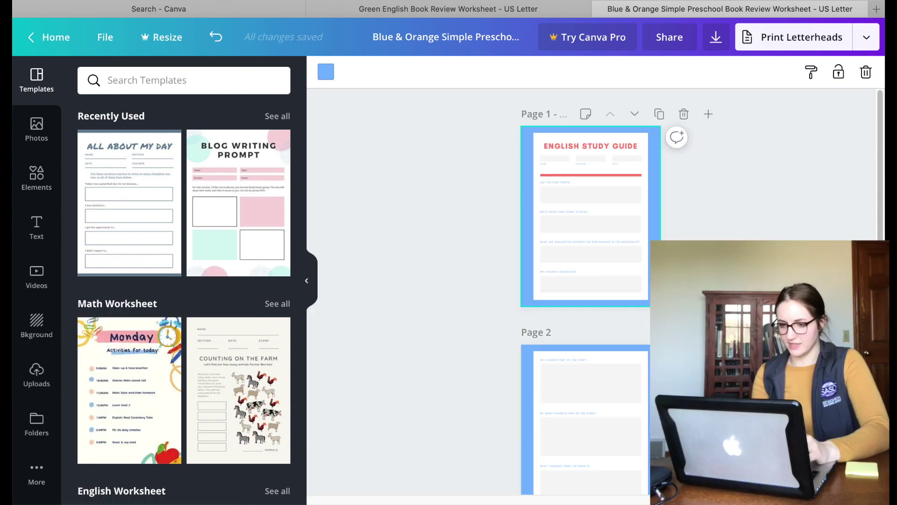
# Step: Recolour the page 1 and page 2 background borders from blue to dark green
pyautogui.click(823, 496)
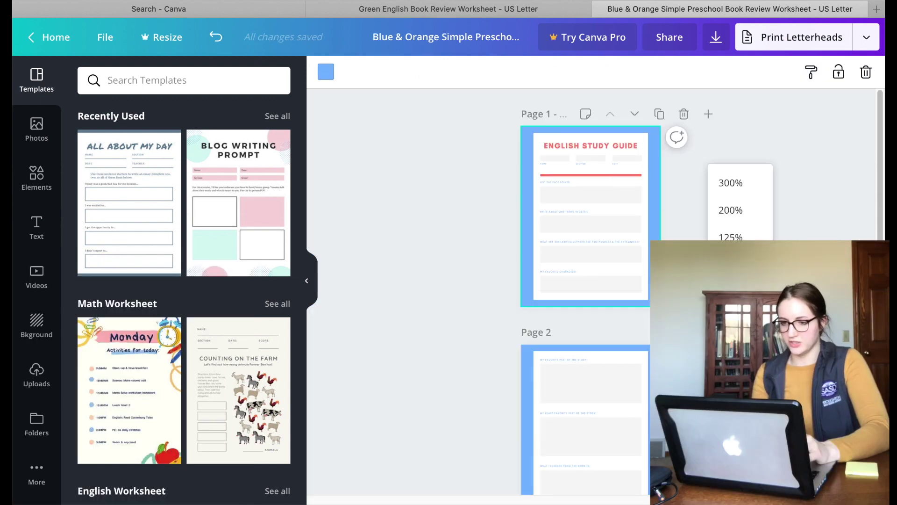
pyautogui.click(731, 209)
pyautogui.click(823, 496)
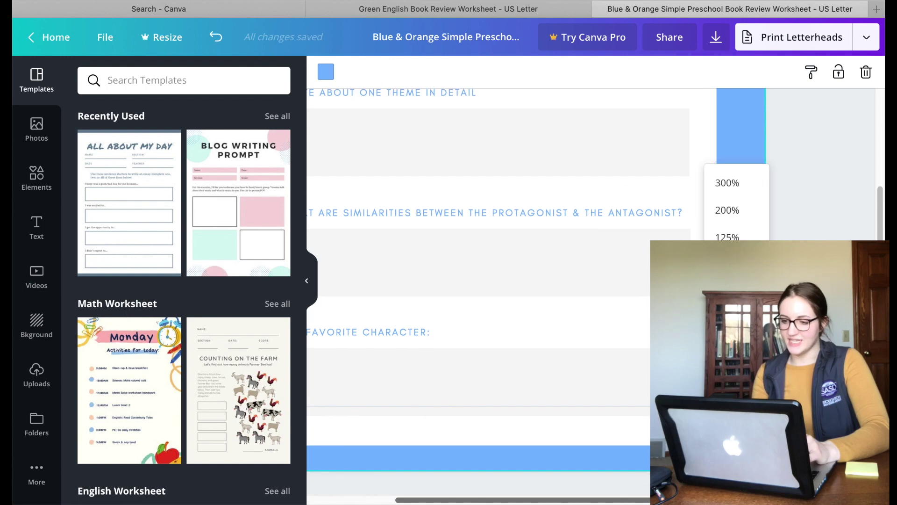
pyautogui.click(711, 264)
pyautogui.scroll(2, 723, 225)
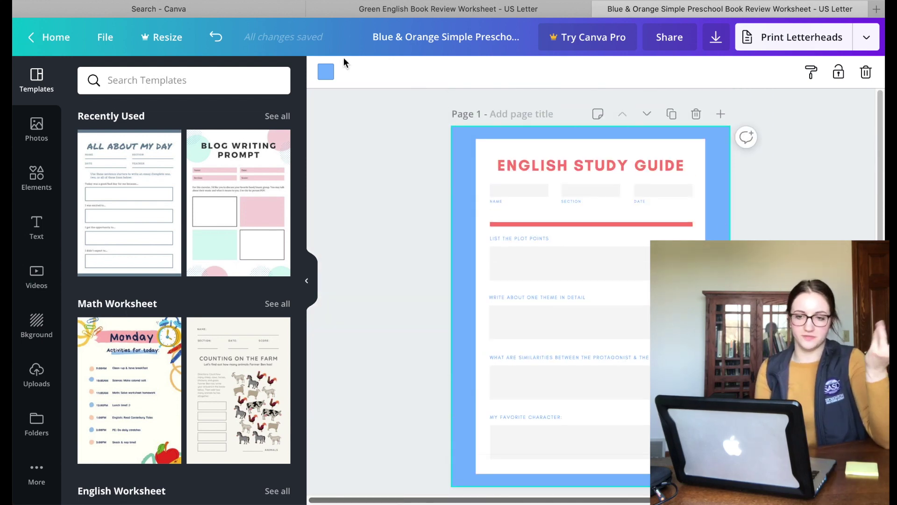
pyautogui.click(326, 74)
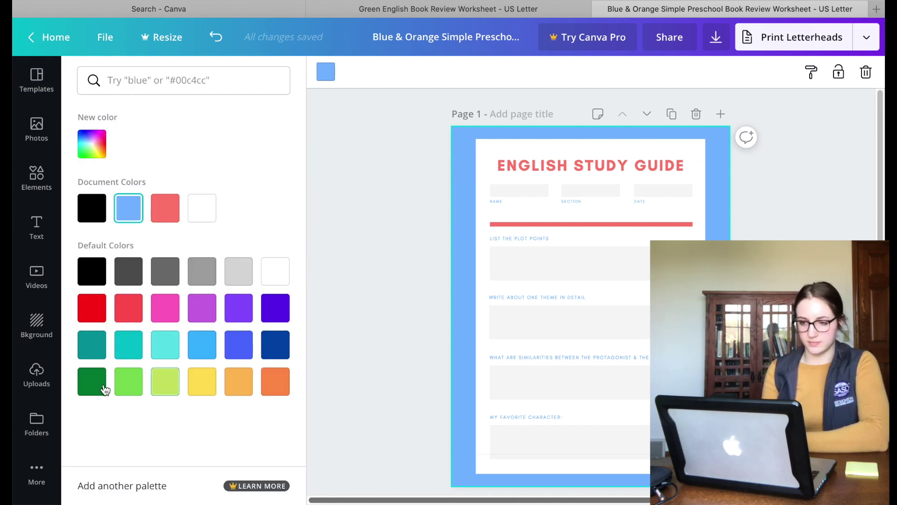
pyautogui.click(87, 382)
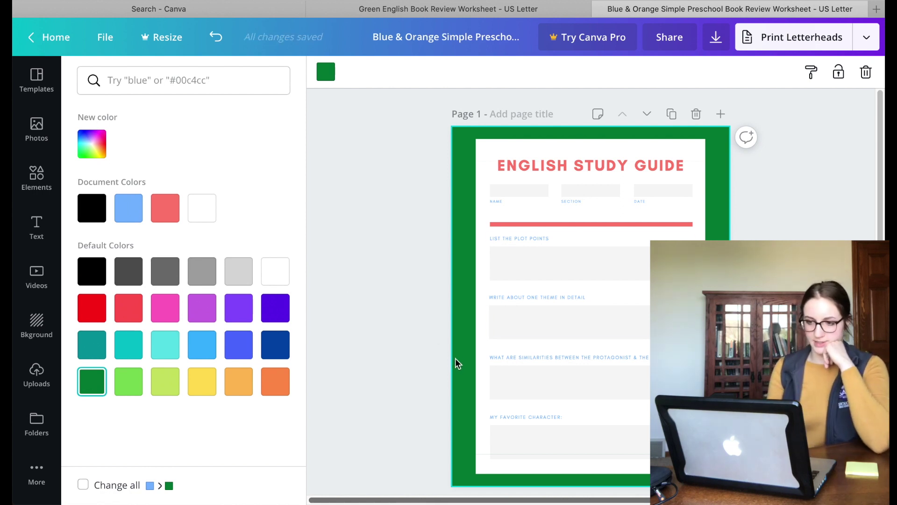
pyautogui.scroll(-5, 378, 345)
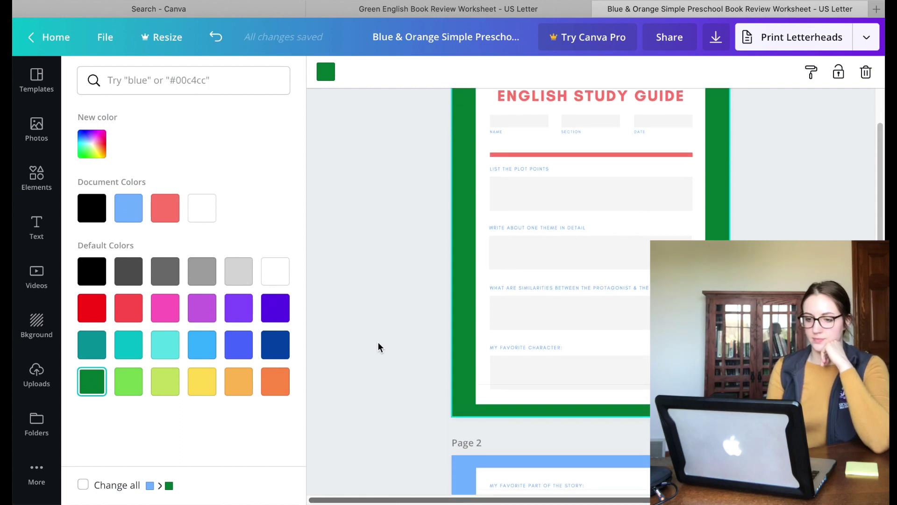
pyautogui.scroll(-4, 378, 347)
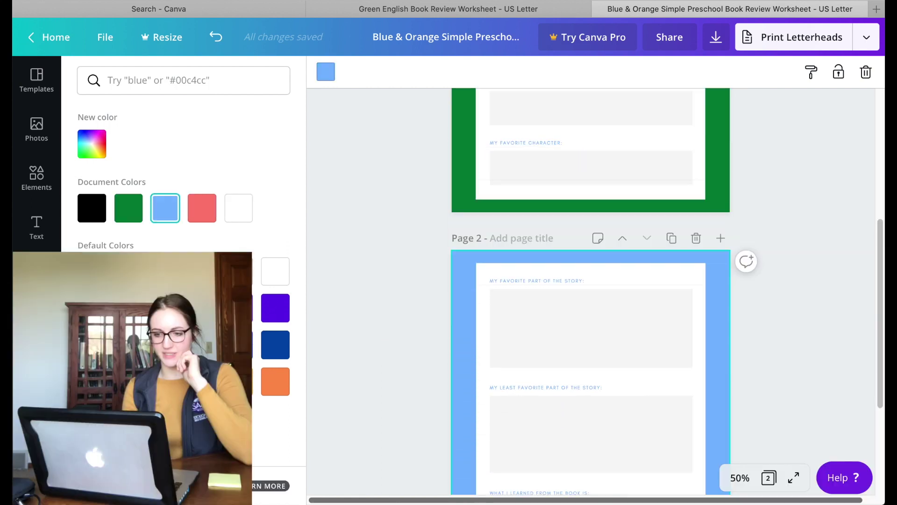
pyautogui.click(129, 208)
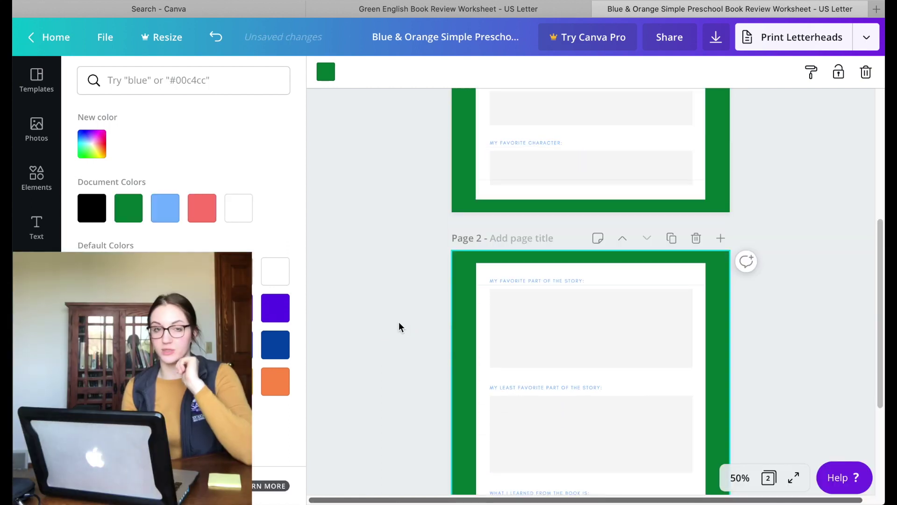
# Step: Duplicate page 2, then delete pages 3 and 2 to leave a single page
pyautogui.press('Escape')
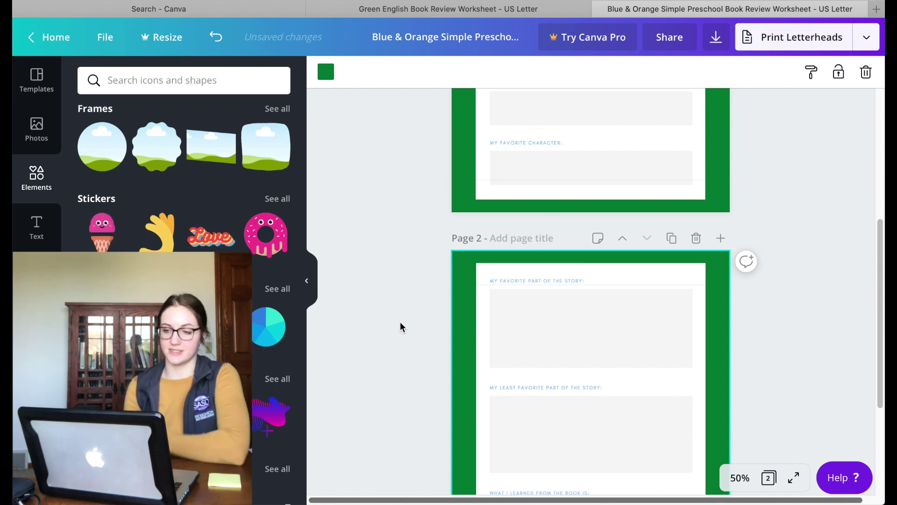
pyautogui.scroll(6, 528, 304)
pyautogui.scroll(-5, 528, 304)
pyautogui.scroll(-3, 528, 304)
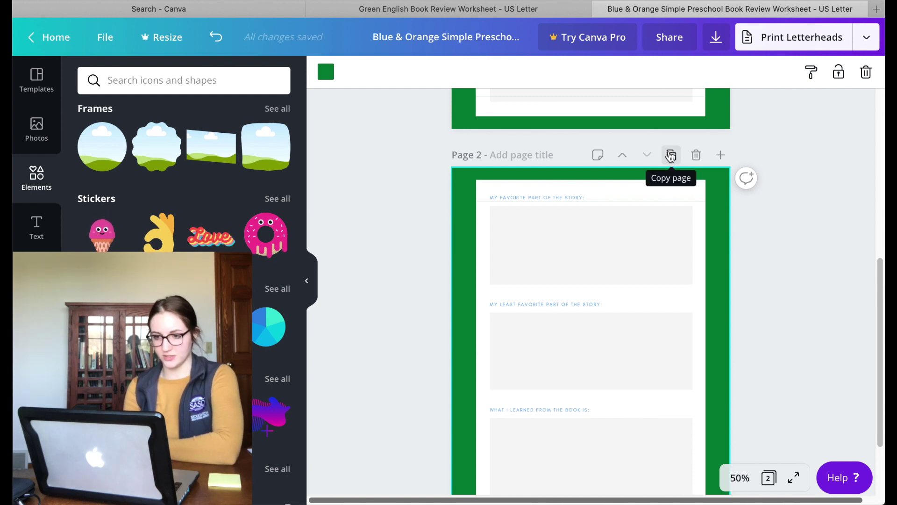
pyautogui.click(671, 157)
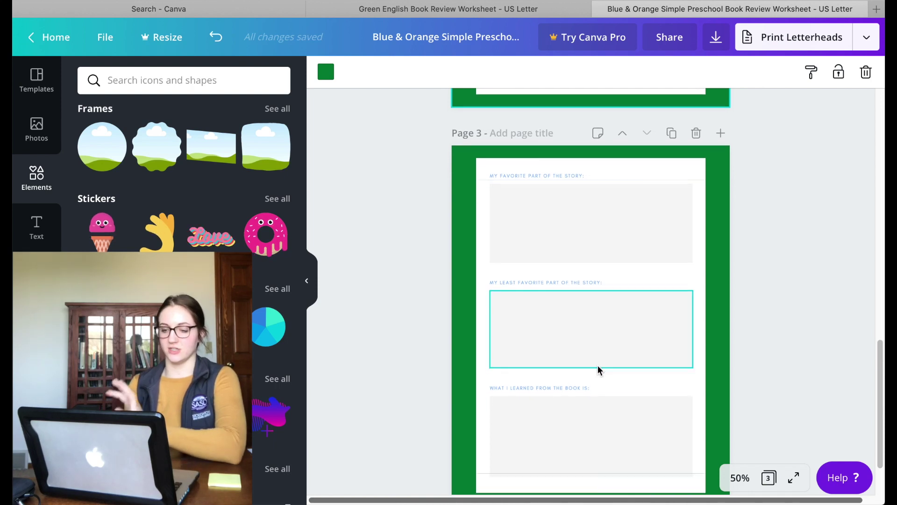
pyautogui.scroll(-3, 597, 365)
pyautogui.scroll(2, 597, 365)
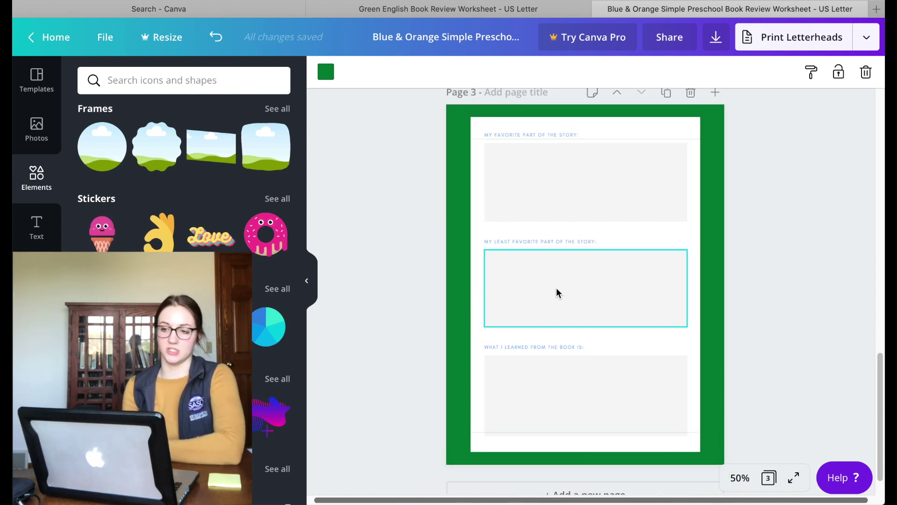
pyautogui.scroll(3, 549, 271)
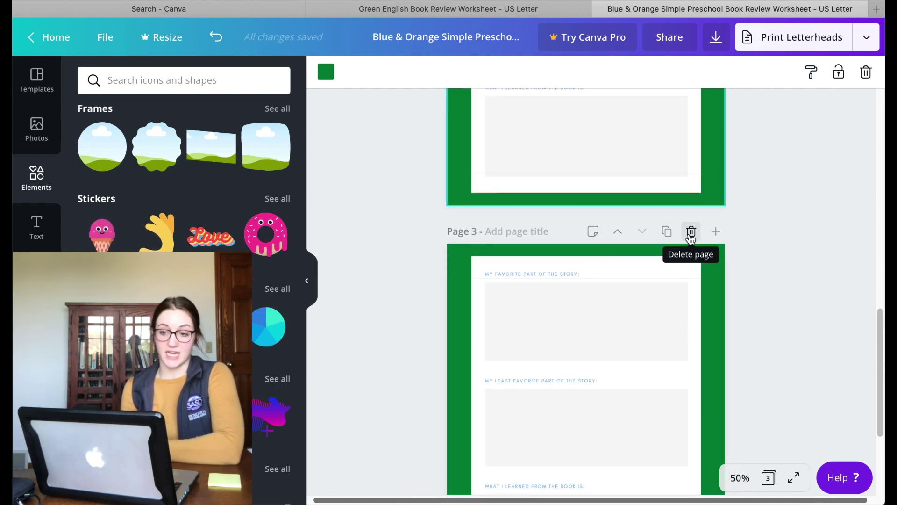
pyautogui.click(691, 232)
pyautogui.scroll(2, 689, 239)
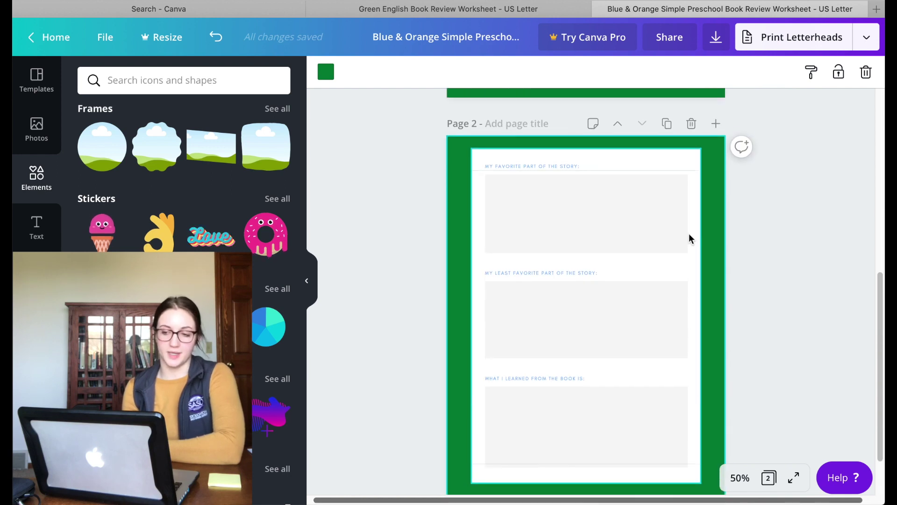
pyautogui.scroll(2, 689, 235)
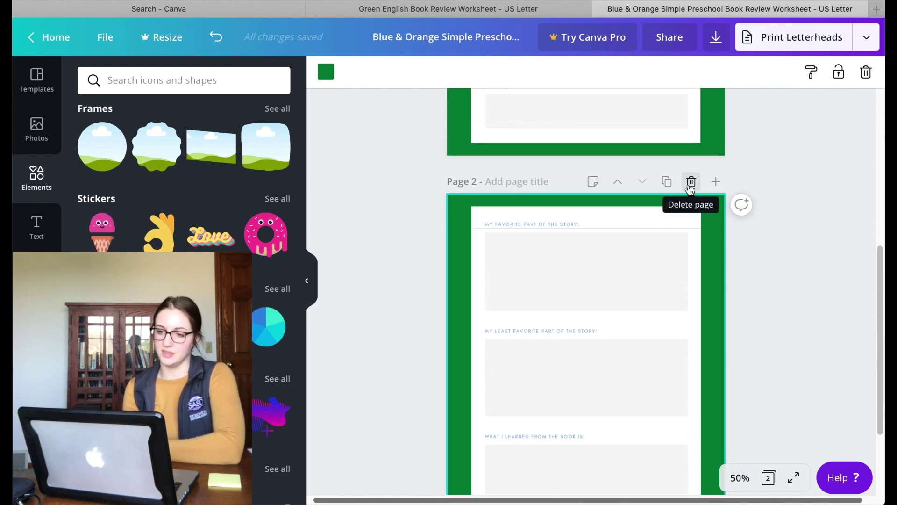
pyautogui.click(690, 183)
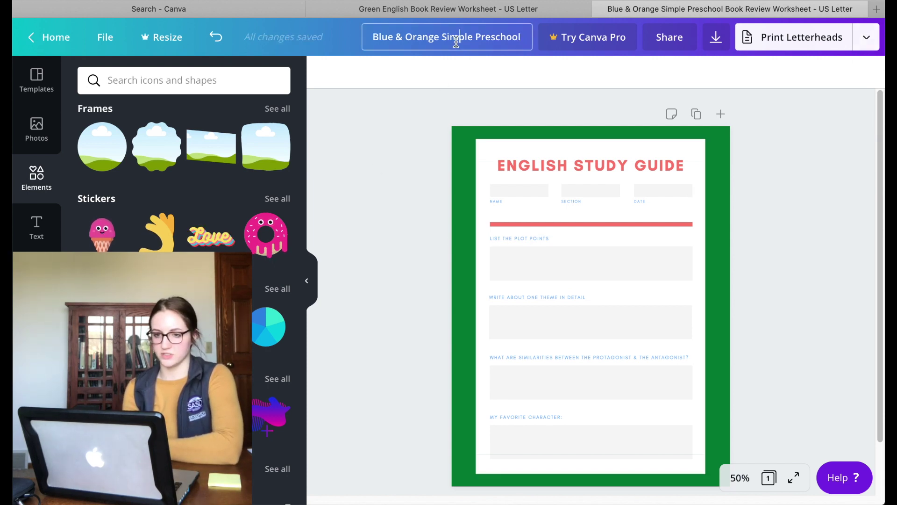
# Step: Rename the design 'Of Mice and Men Study Guide'
pyautogui.click(379, 39)
pyautogui.write('Of')
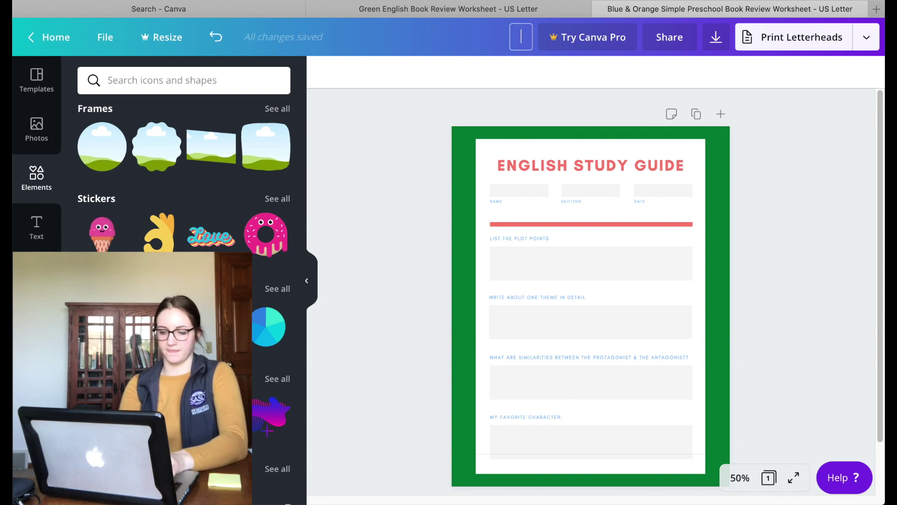
pyautogui.write(' Mice and Me')
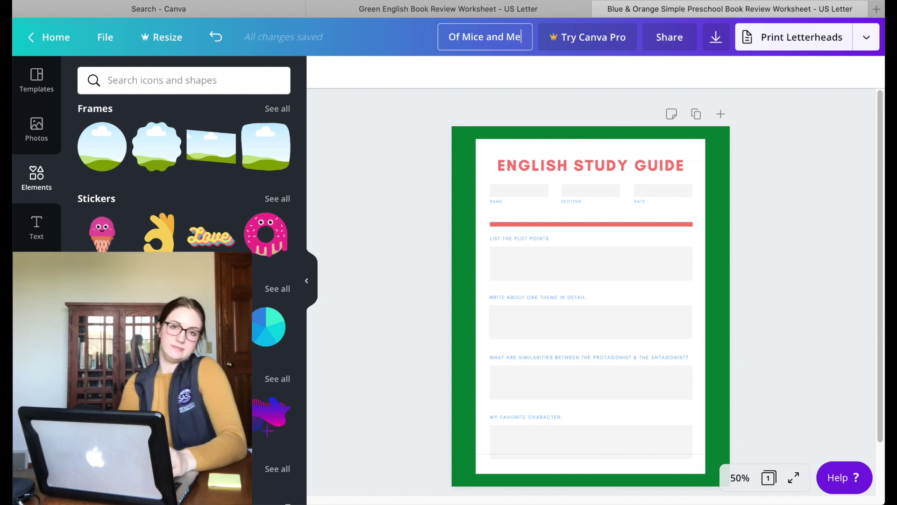
pyautogui.write('n Study Guide')
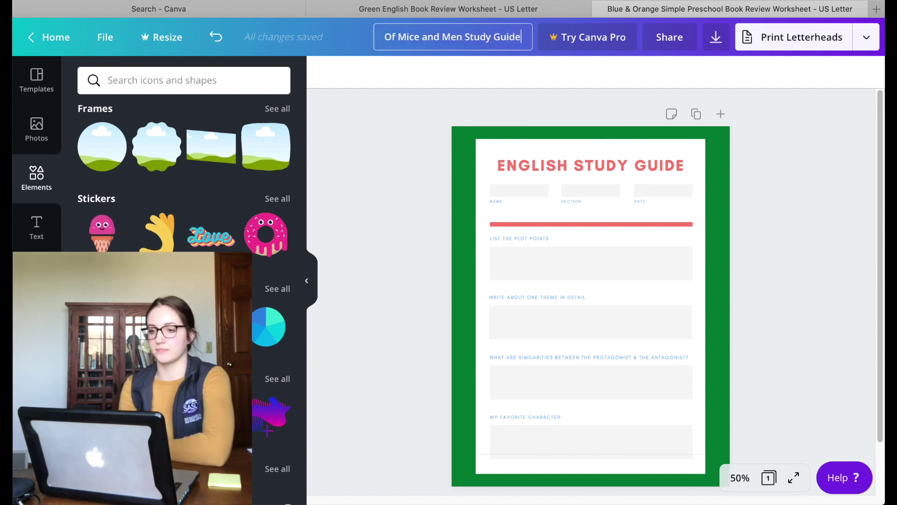
pyautogui.press('Return')
# Step: Download the worksheet as a PDF Standard file and dismiss the print promotion
pyautogui.click(866, 39)
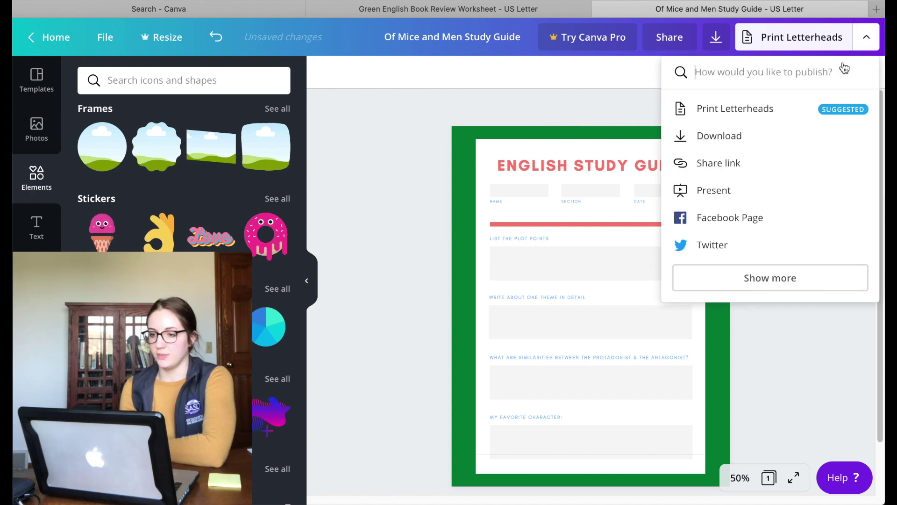
pyautogui.click(769, 137)
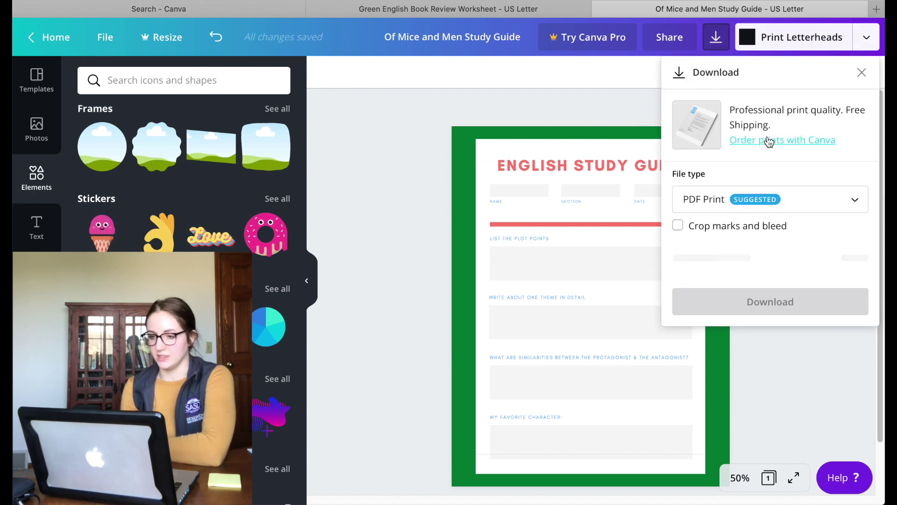
pyautogui.click(697, 211)
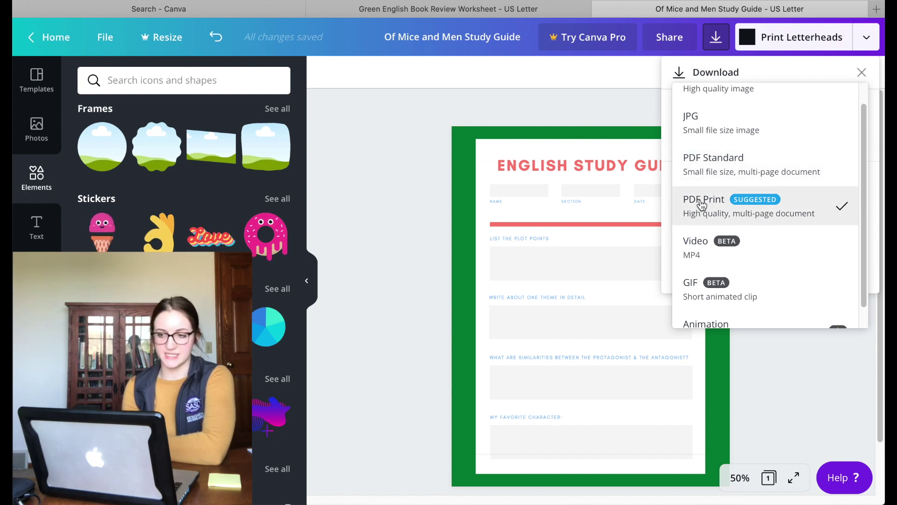
pyautogui.click(726, 181)
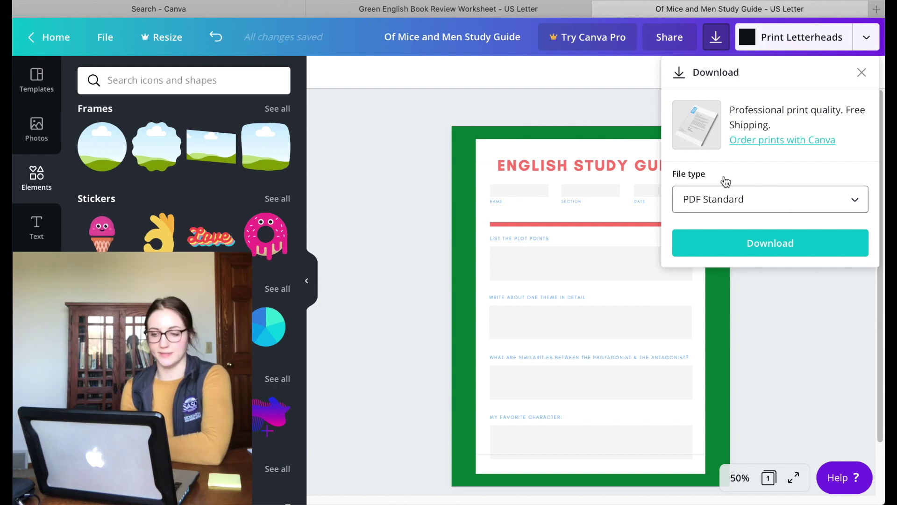
pyautogui.click(722, 240)
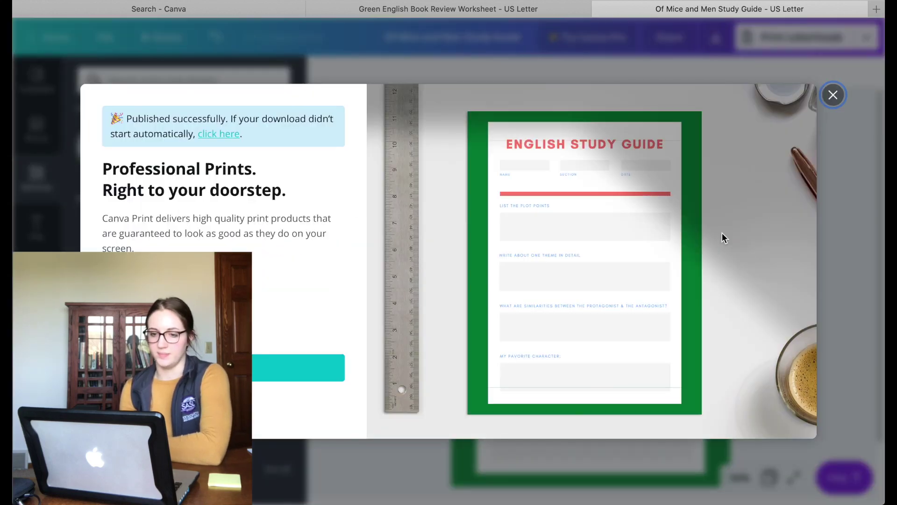
pyautogui.click(834, 96)
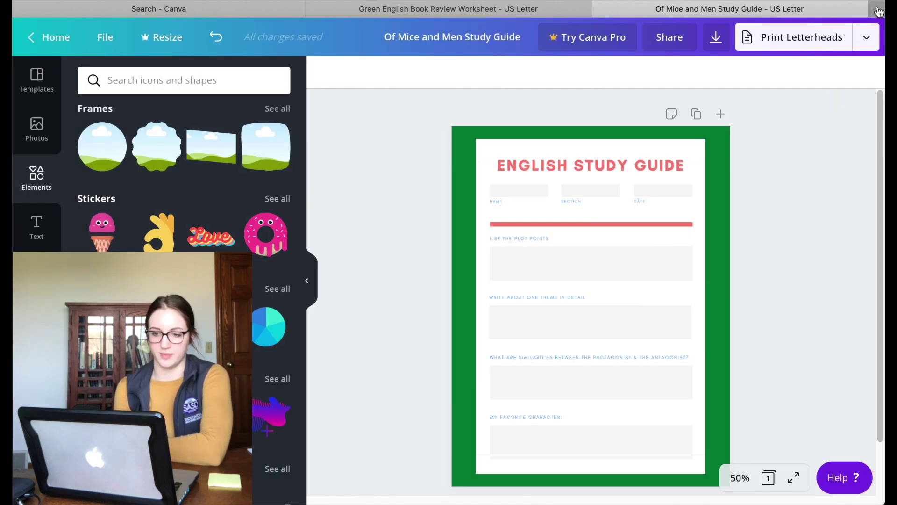
# Step: Go to pdfescape in a new tab and upload the downloaded worksheet PDF
pyautogui.click(876, 9)
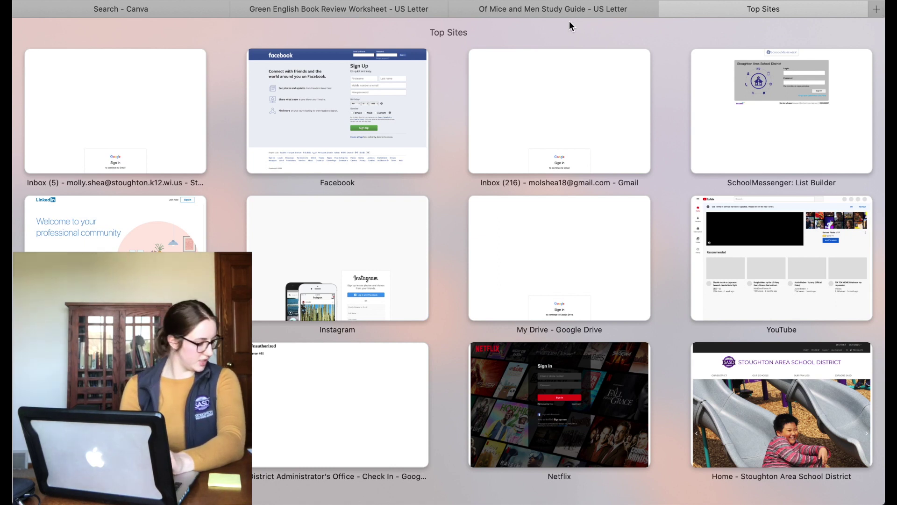
pyautogui.write('pdfescape')
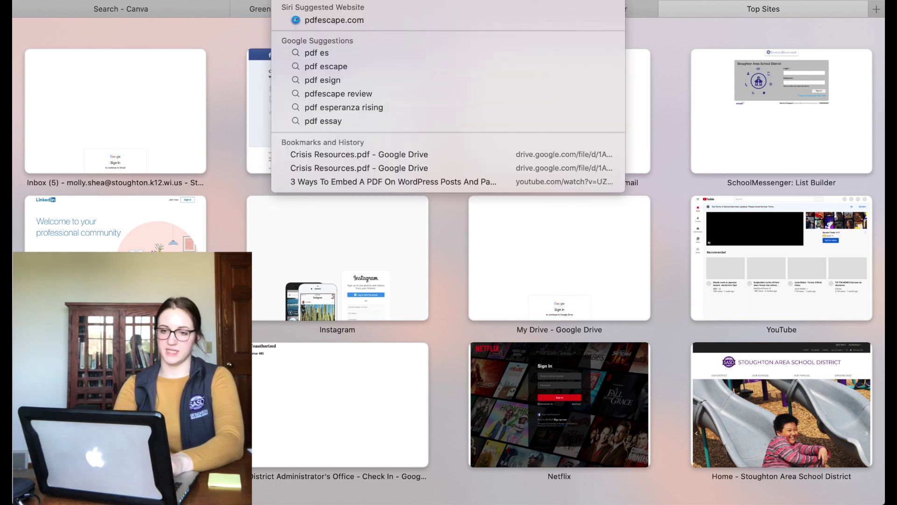
pyautogui.press('Return')
pyautogui.click(544, 270)
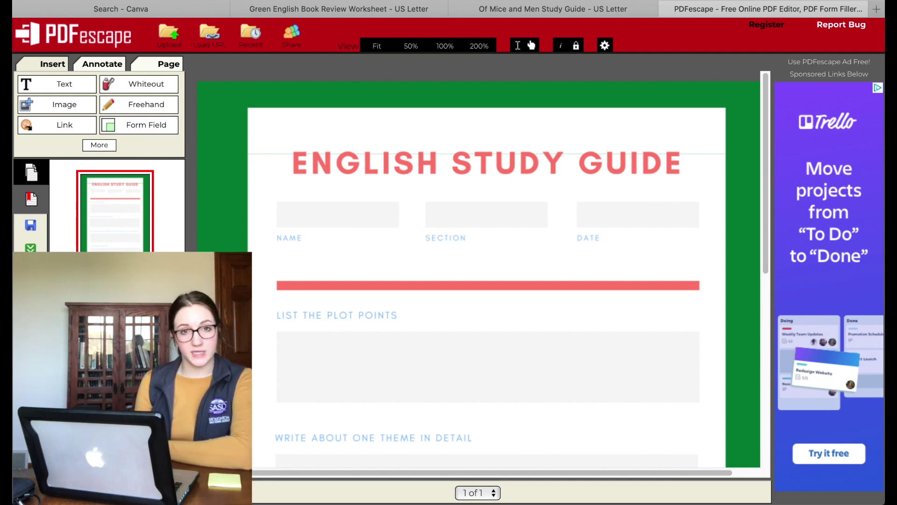
# Step: Add a Text form field over the NAME box and confirm its properties
pyautogui.scroll(-5, 264, 351)
pyautogui.scroll(5, 264, 351)
pyautogui.scroll(-6, 263, 351)
pyautogui.scroll(6, 263, 352)
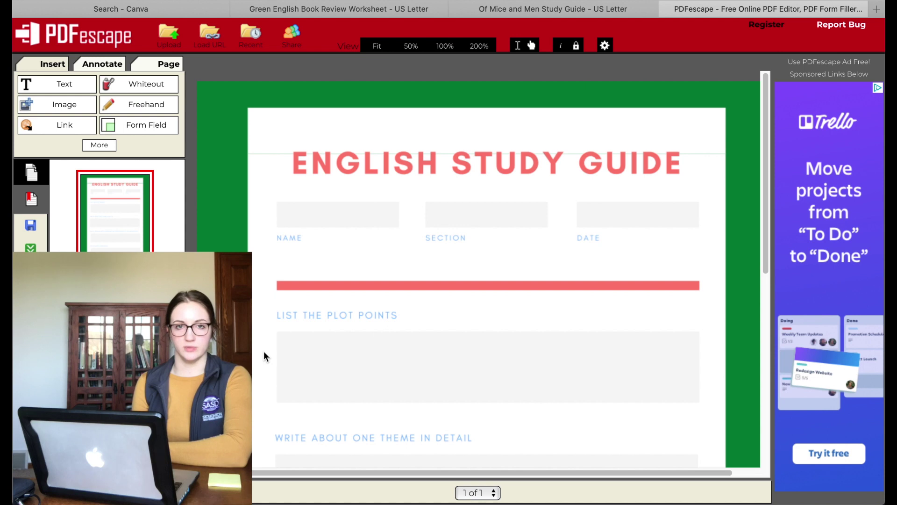
pyautogui.click(141, 128)
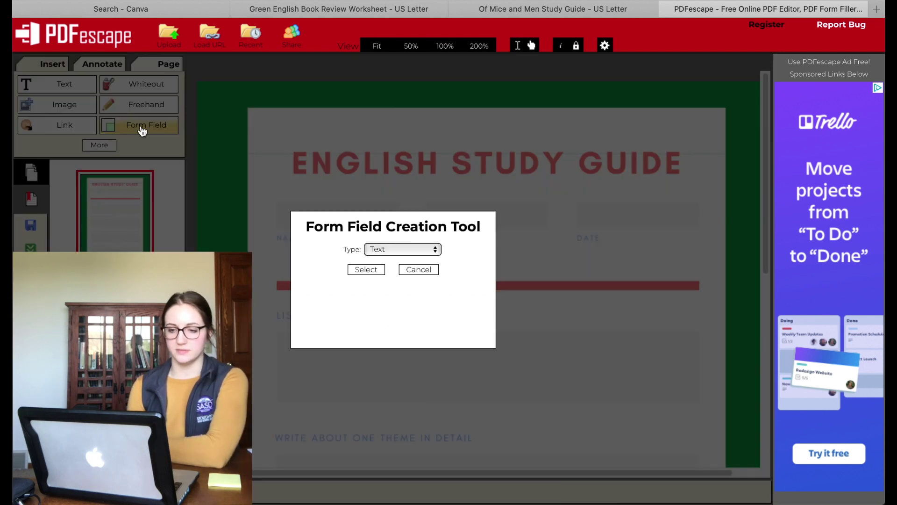
pyautogui.click(378, 252)
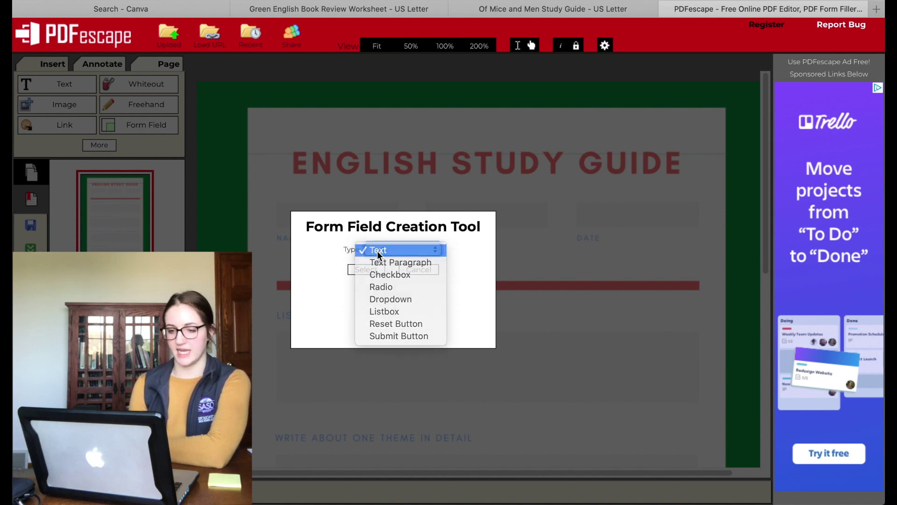
pyautogui.click(376, 250)
pyautogui.click(363, 270)
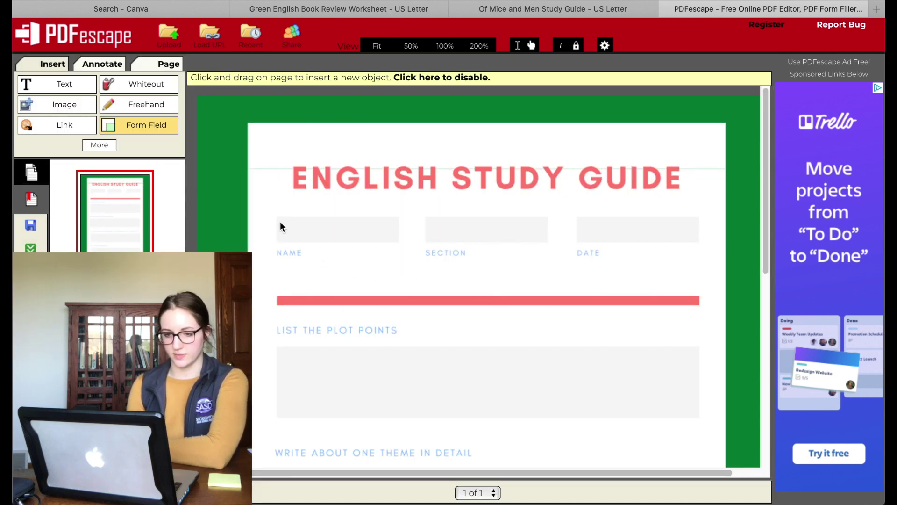
pyautogui.moveTo(276, 218); pyautogui.dragTo(398, 241)
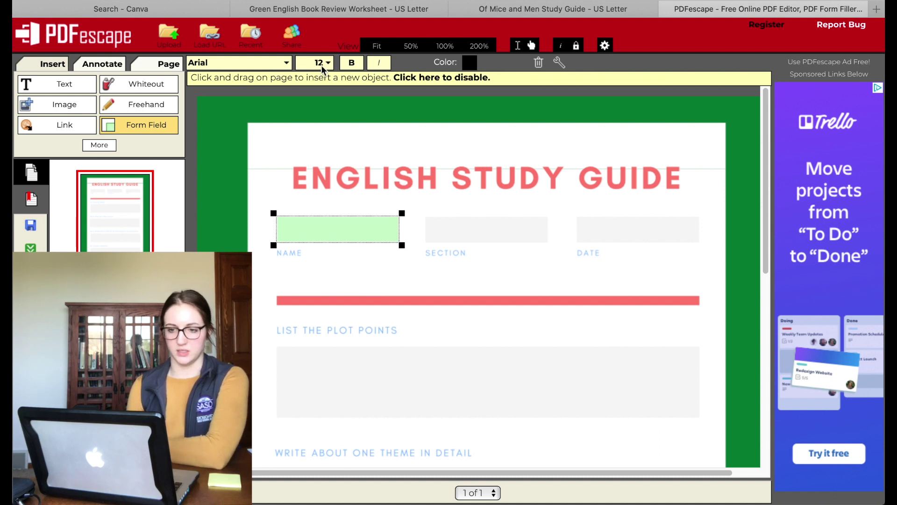
pyautogui.rightClick(352, 231)
pyautogui.click(386, 273)
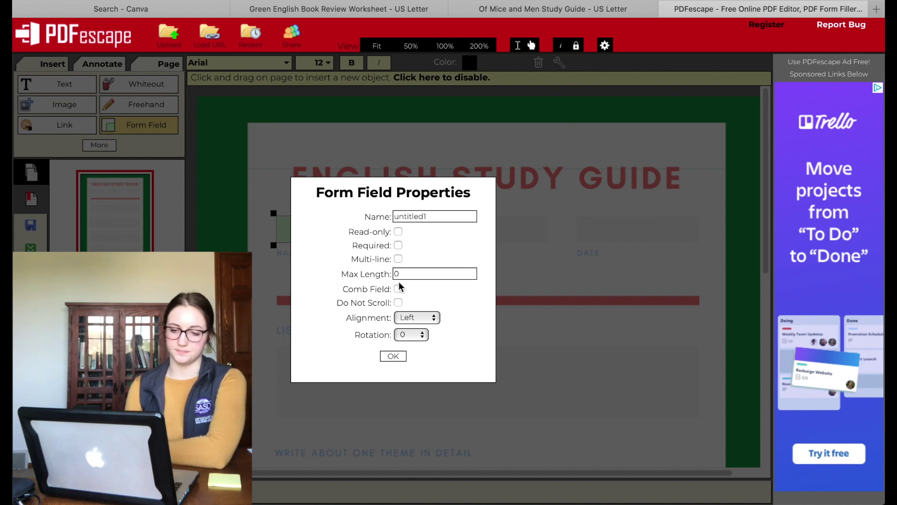
pyautogui.click(391, 357)
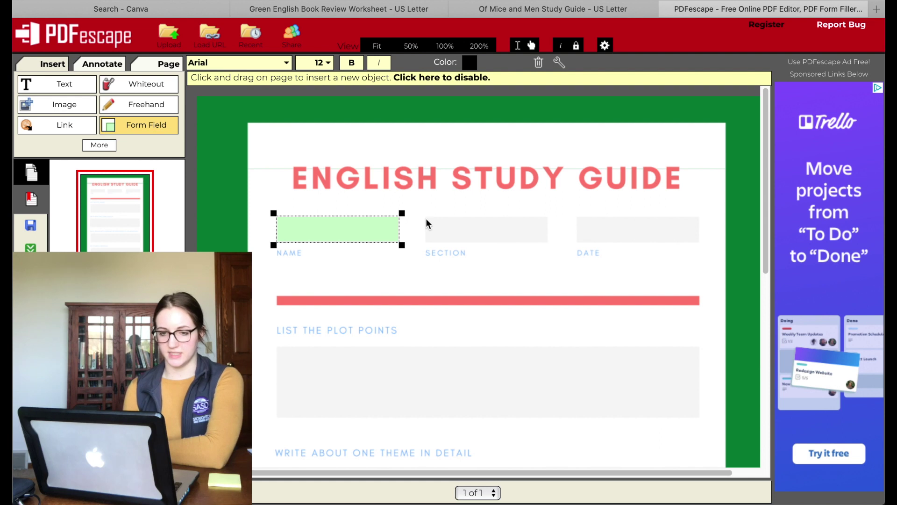
# Step: Draw form fields over the SECTION and DATE boxes, deleting the misdrawn and stray fields
pyautogui.moveTo(427, 217); pyautogui.dragTo(548, 240)
pyautogui.moveTo(577, 215); pyautogui.dragTo(698, 243)
pyautogui.rightClick(656, 228)
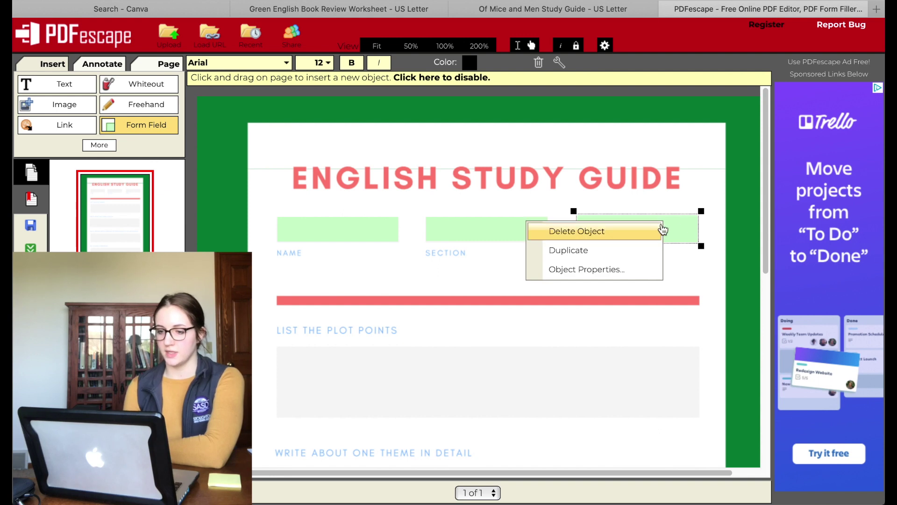
pyautogui.click(658, 230)
pyautogui.scroll(-2, 473, 404)
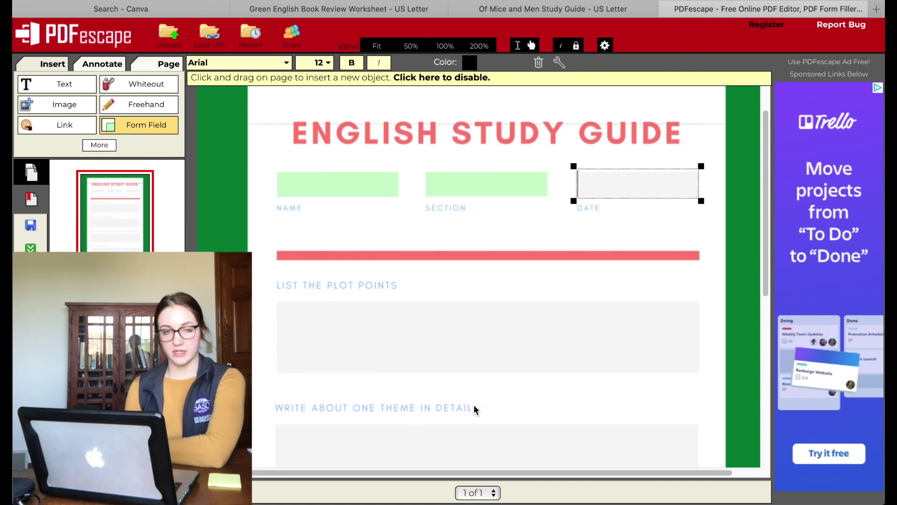
pyautogui.click(370, 371)
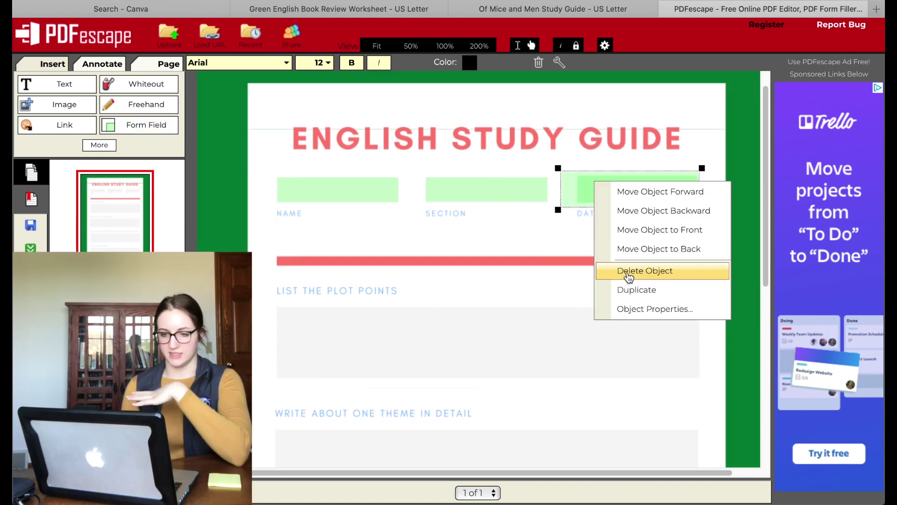
pyautogui.click(623, 271)
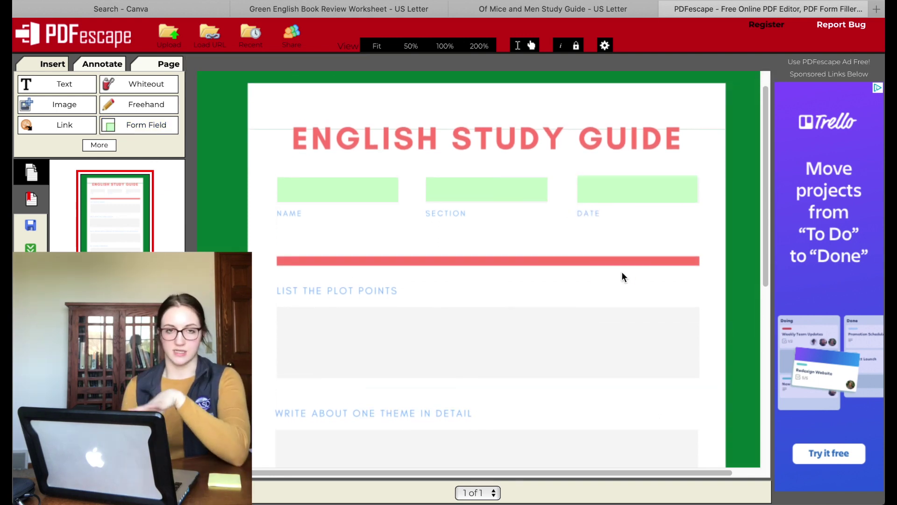
pyautogui.scroll(-2, 304, 357)
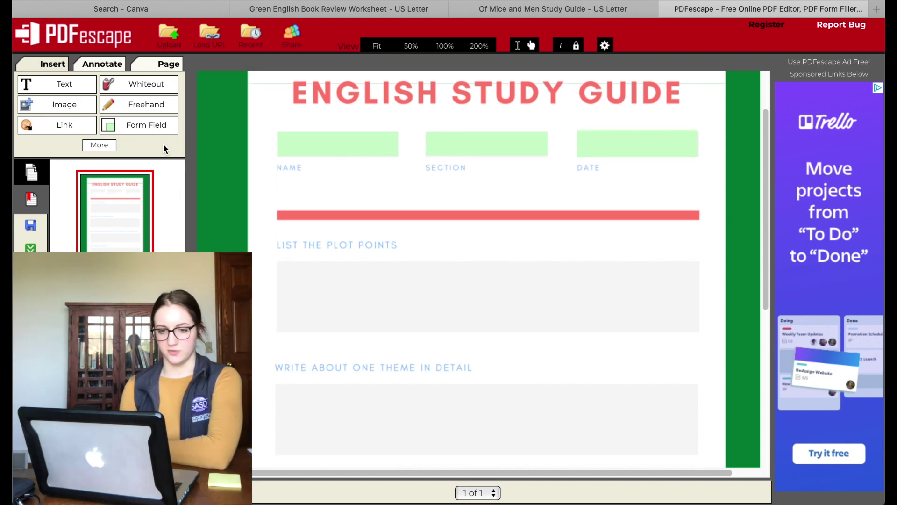
# Step: Draw multi-line Text Paragraph fields over the plot-points box, then the theme box
pyautogui.click(143, 131)
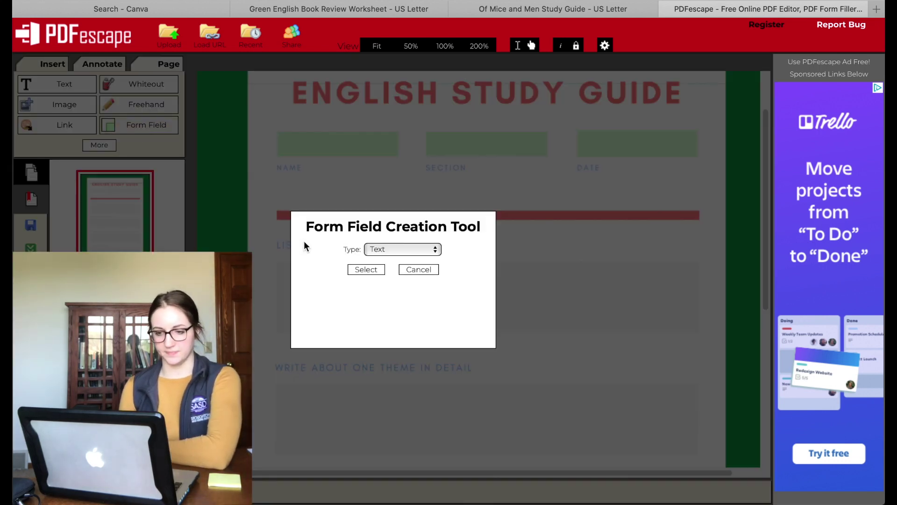
pyautogui.click(380, 250)
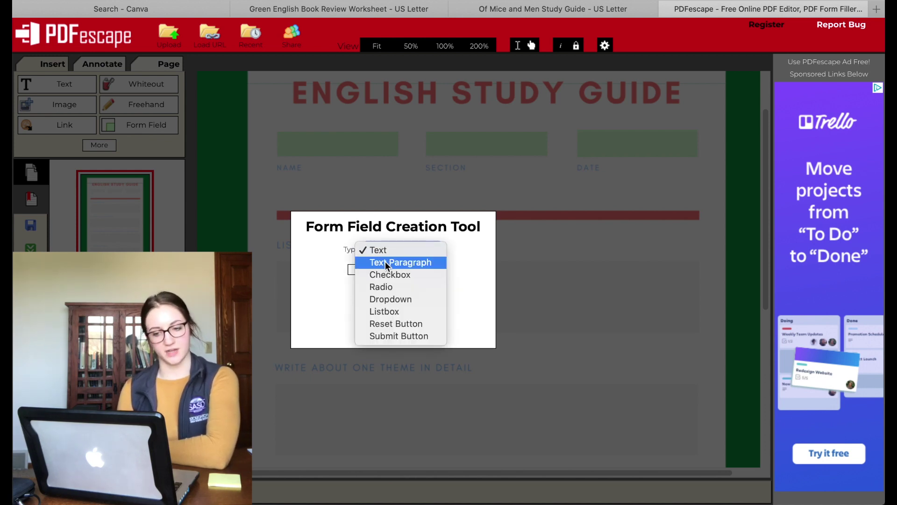
pyautogui.click(385, 262)
pyautogui.click(368, 268)
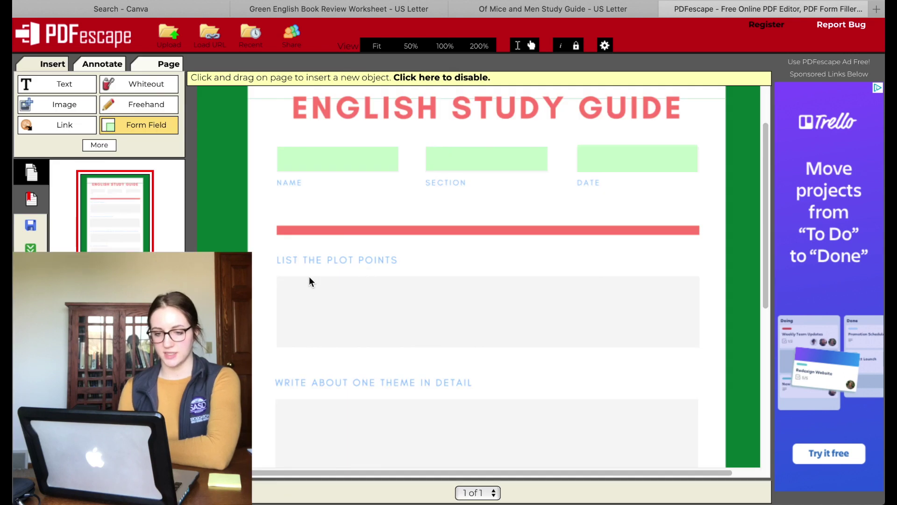
pyautogui.moveTo(278, 275); pyautogui.dragTo(699, 345)
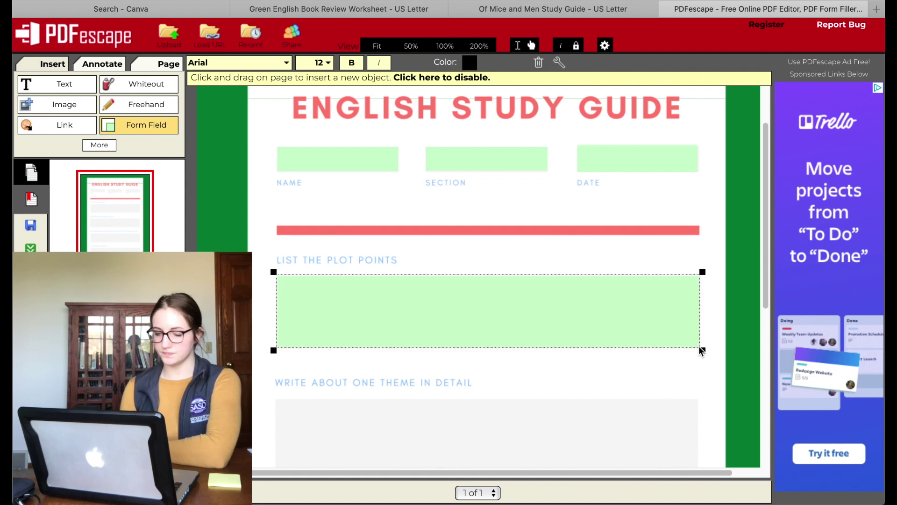
pyautogui.rightClick(373, 314)
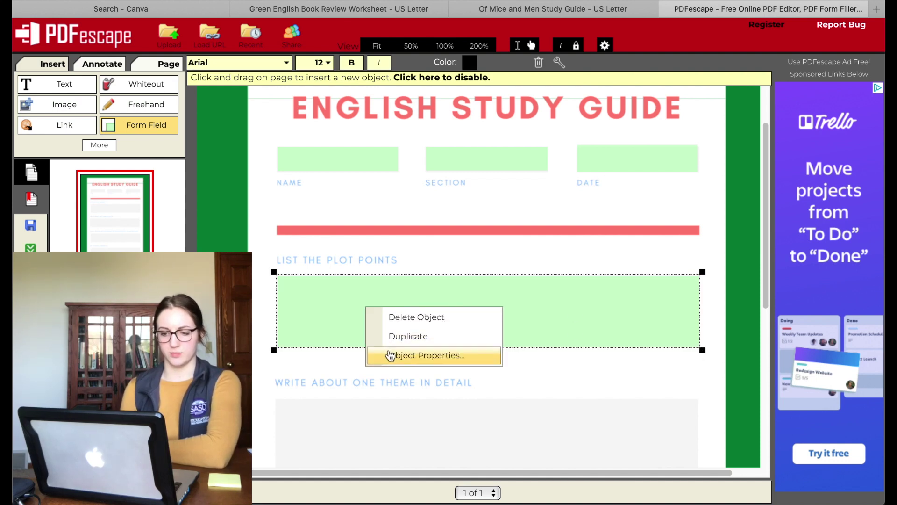
pyautogui.click(391, 356)
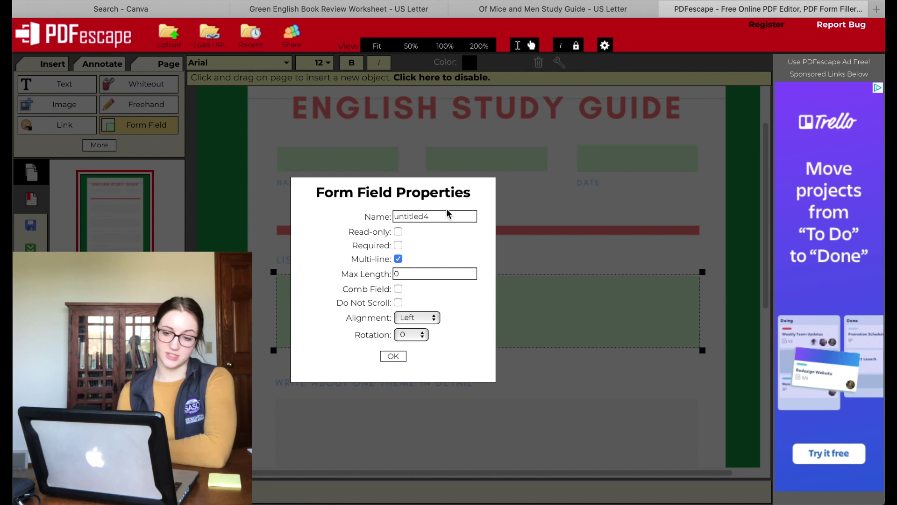
pyautogui.click(393, 356)
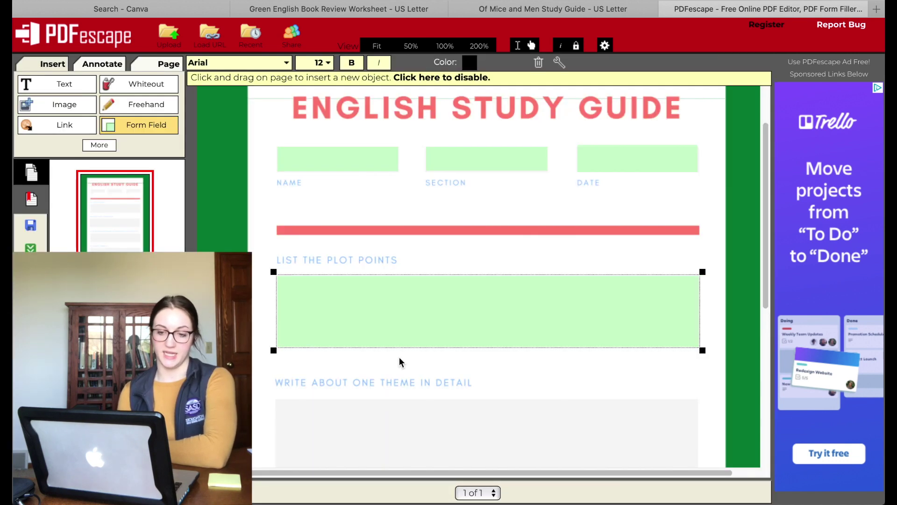
pyautogui.scroll(-3, 399, 357)
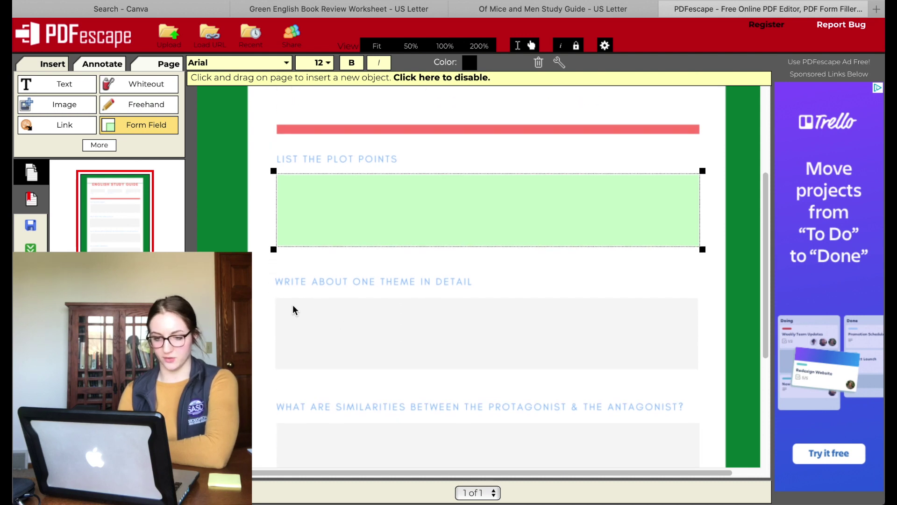
pyautogui.moveTo(277, 296); pyautogui.dragTo(649, 374)
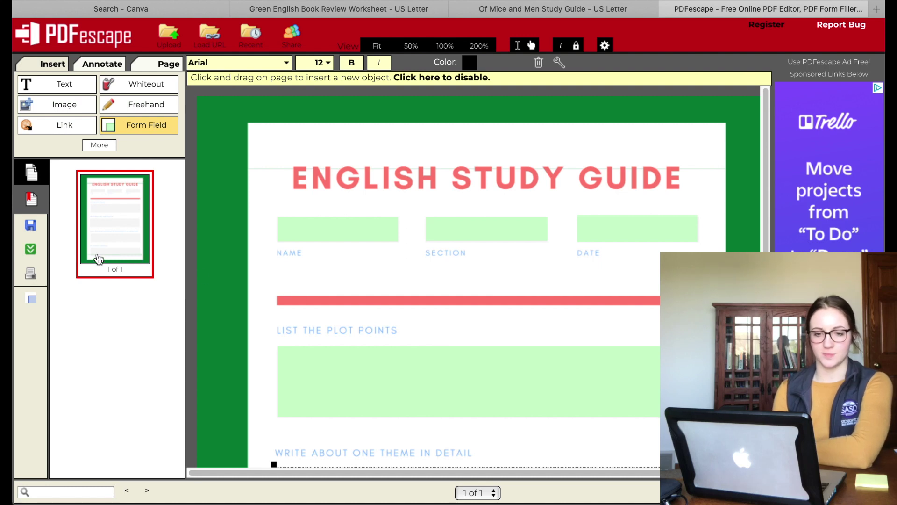
# Step: Download the fillable PDF and open Of_Mice_and_Men_Study_Guide.pdf in Preview
pyautogui.click(30, 250)
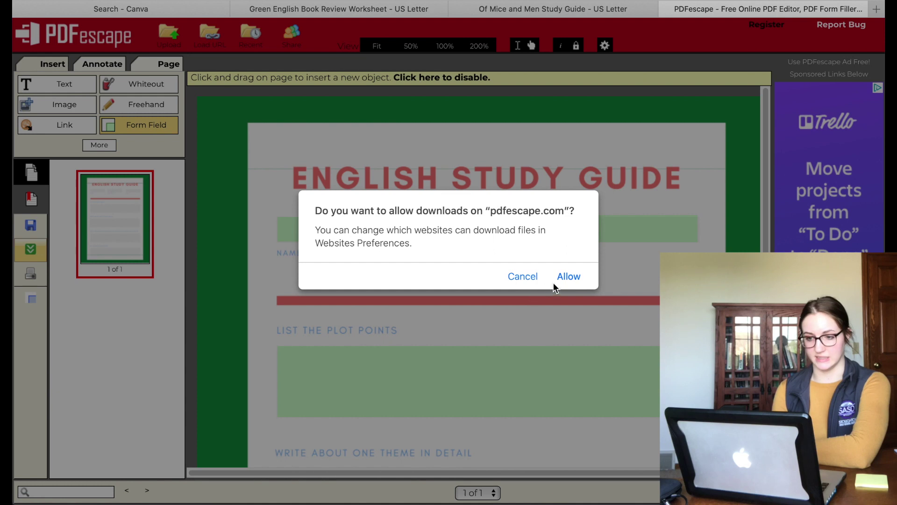
pyautogui.click(582, 274)
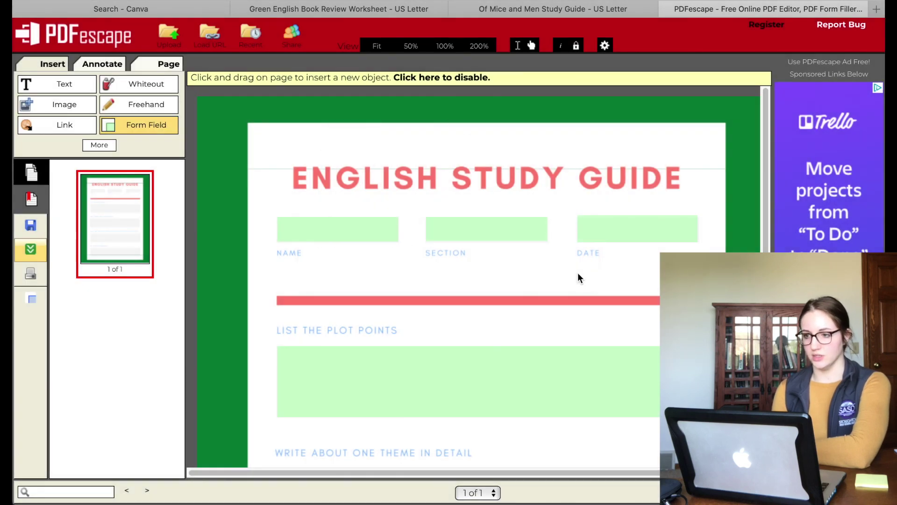
pyautogui.click(804, 1)
pyautogui.doubleClick(747, 47)
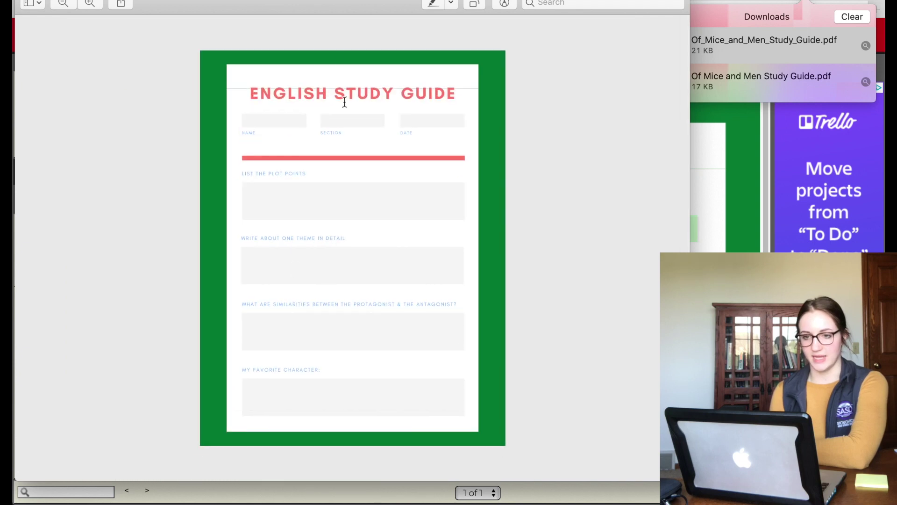
pyautogui.moveTo(300, 2); pyautogui.dragTo(374, 24)
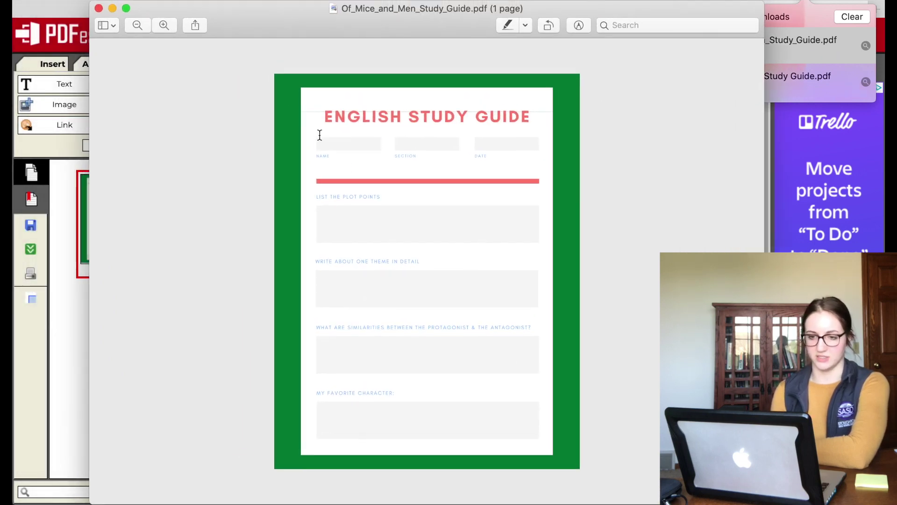
pyautogui.scroll(3, 344, 132)
# Step: Fill in the student's name, section 'English 1' and two lines of plot-point notes
pyautogui.click(288, 138)
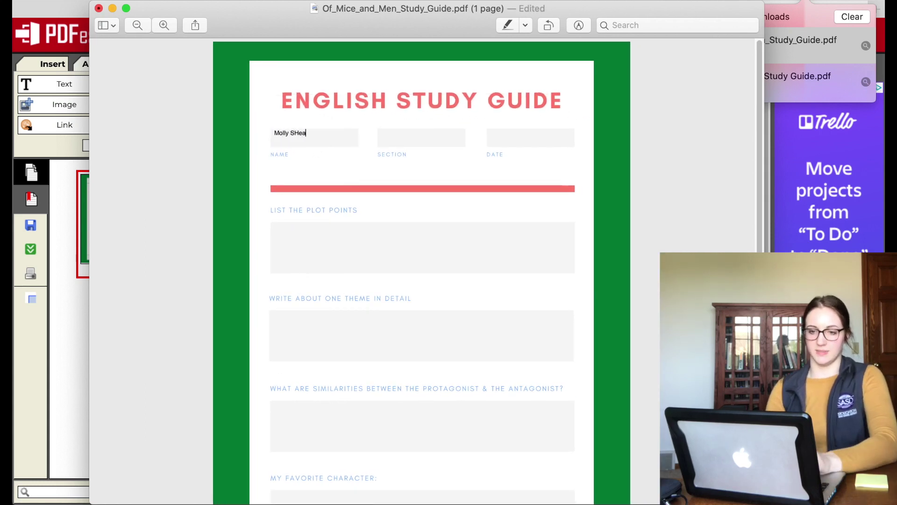
pyautogui.click(397, 139)
pyautogui.write('English 1st hour')
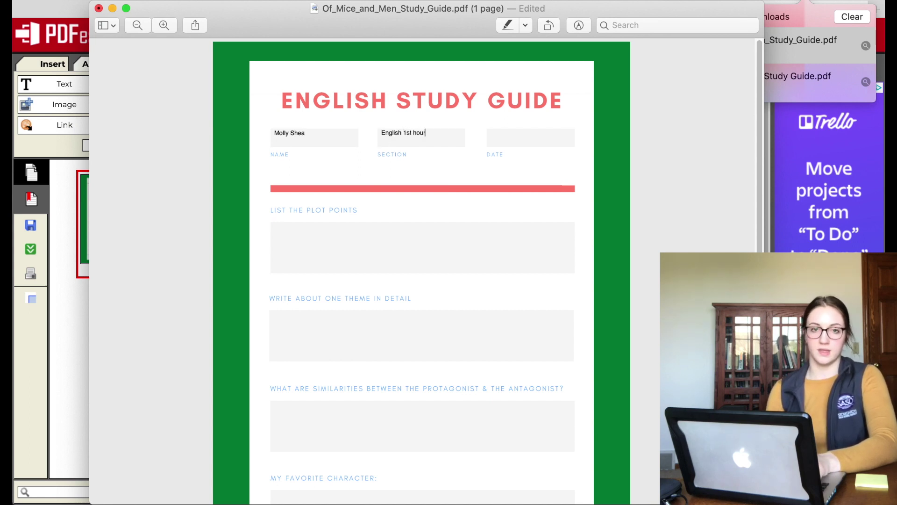
pyautogui.click(298, 250)
pyautogui.write('-')
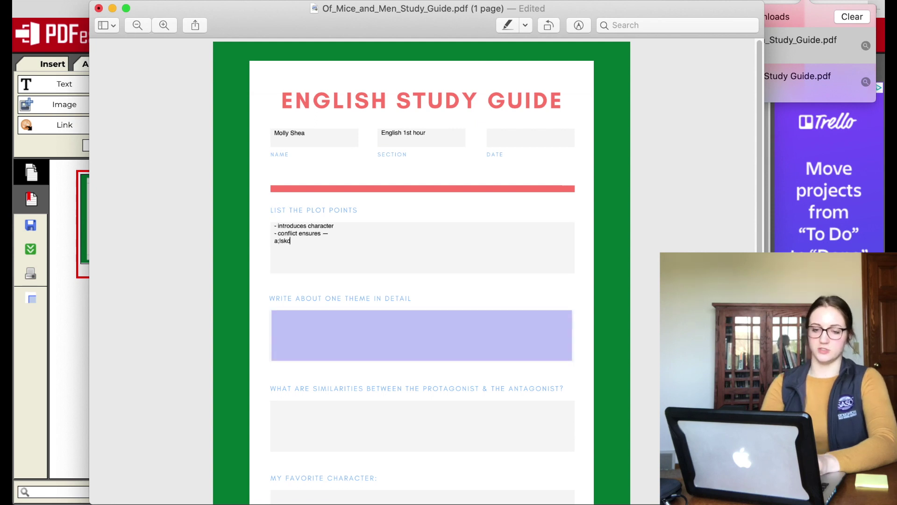
pyautogui.write('jfal;skdjf')
pyautogui.press('Return')
pyautogui.write('kaljsdflkajsdf;lkajsd;flkajsd;lfkjas;ldkf')
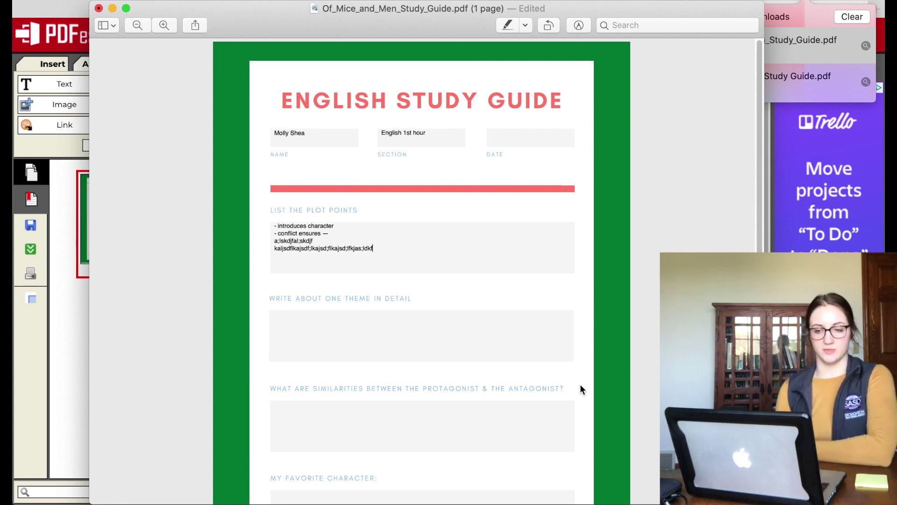
# Step: Save the filled-in PDF from Preview's File menu
pyautogui.click(343, 334)
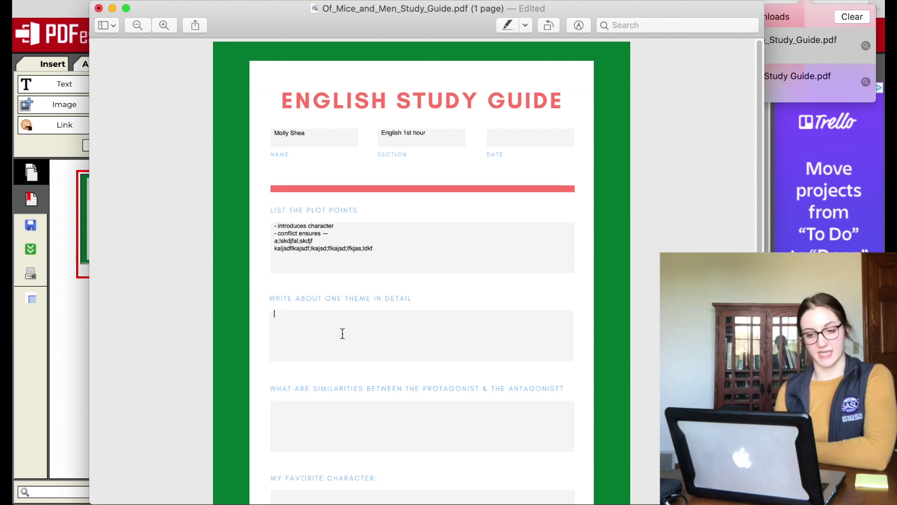
pyautogui.click(104, 0)
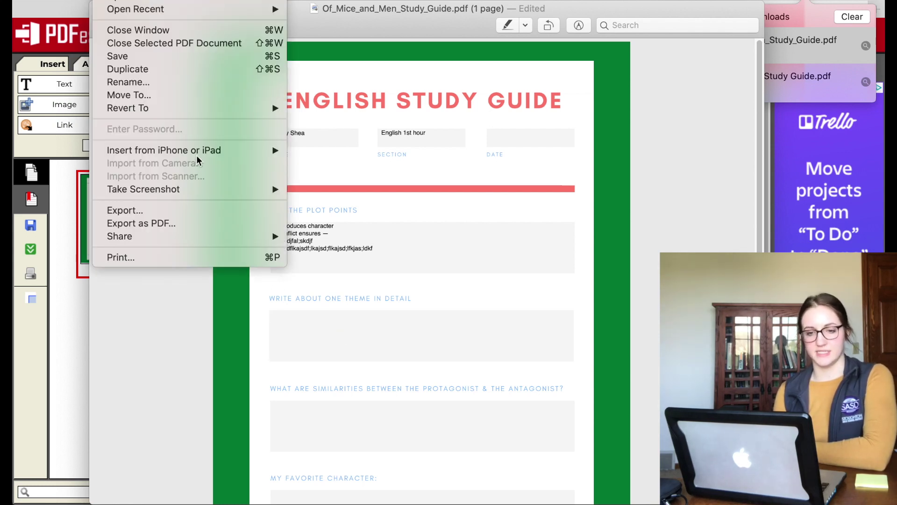
pyautogui.click(145, 57)
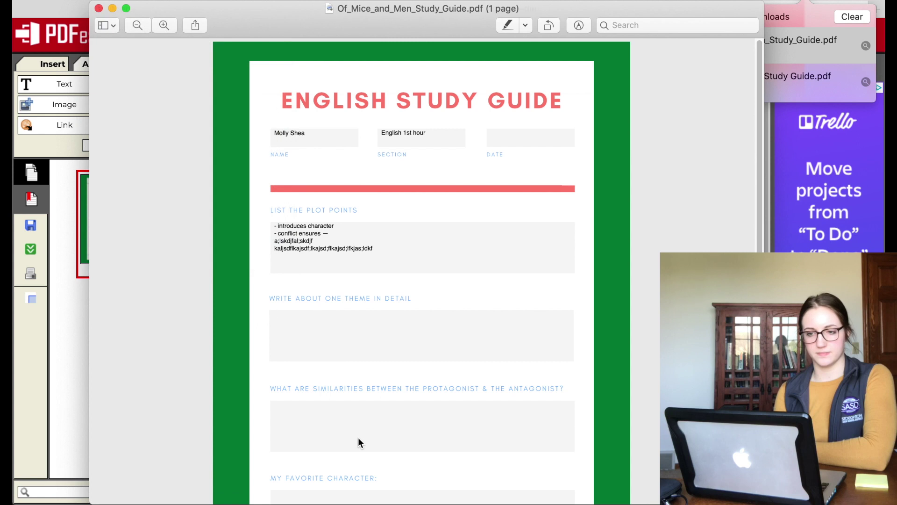
# Step: Verify the saved entries in the PDF, close Preview, return to Canva and close the PDFescape tab
pyautogui.click(99, 8)
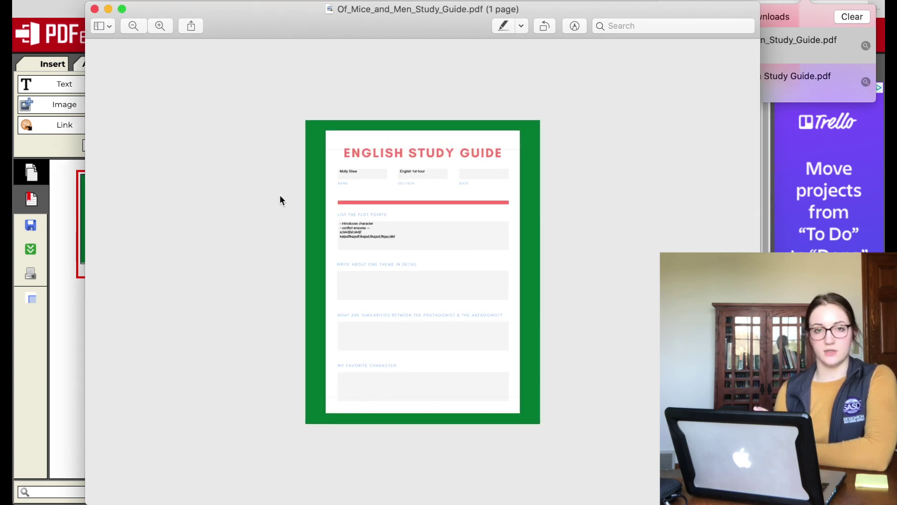
pyautogui.scroll(2, 280, 195)
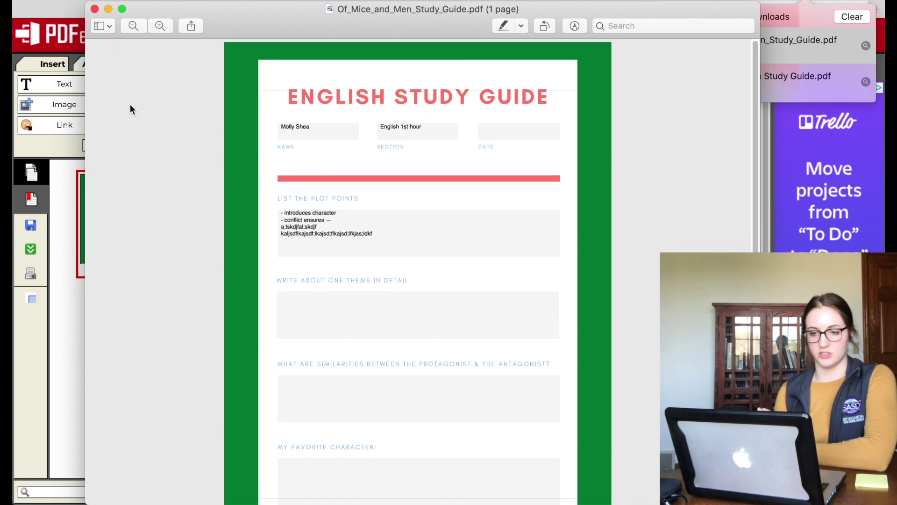
pyautogui.click(94, 8)
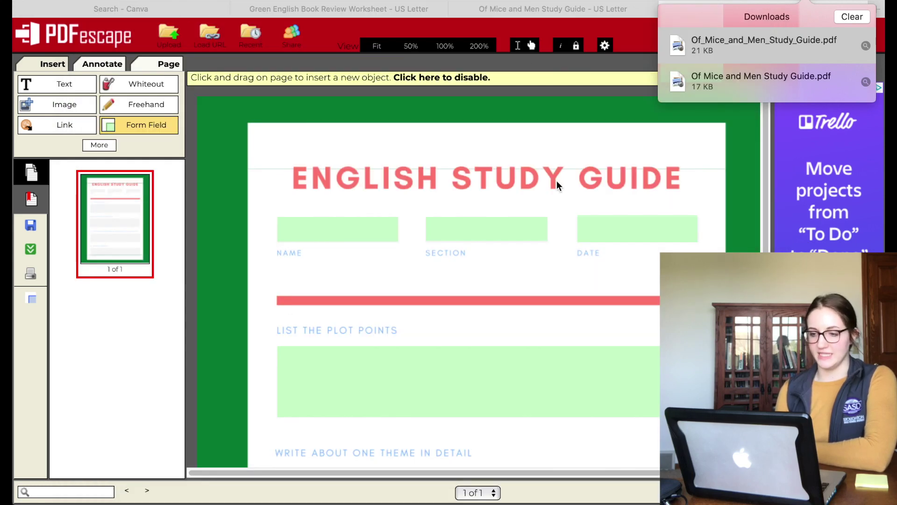
pyautogui.click(621, 10)
pyautogui.click(668, 9)
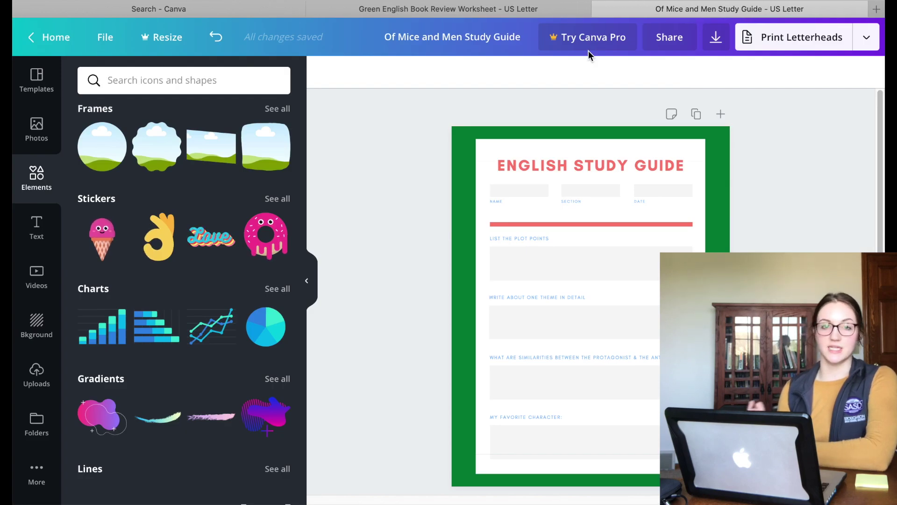